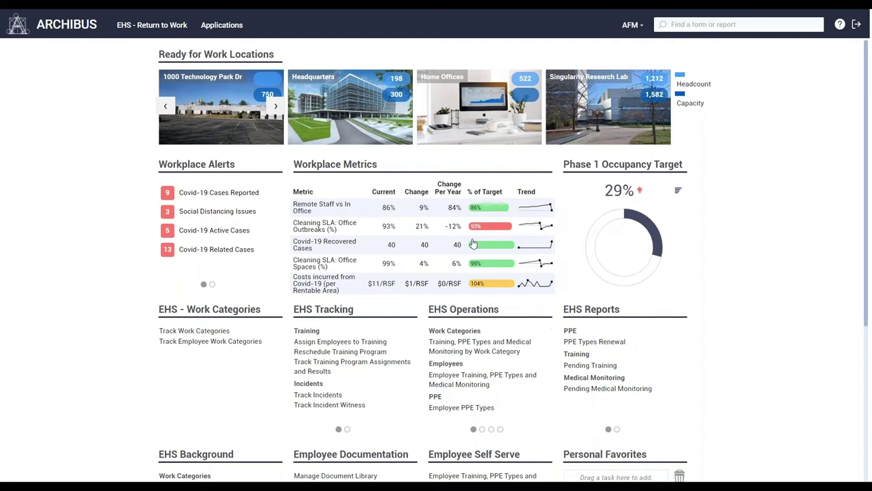
# Show the second set of Workplace Alerts, then bring up XC floor 03's occupancy plan by team
pyautogui.moveTo(537, 234)
pyautogui.click(212, 285)
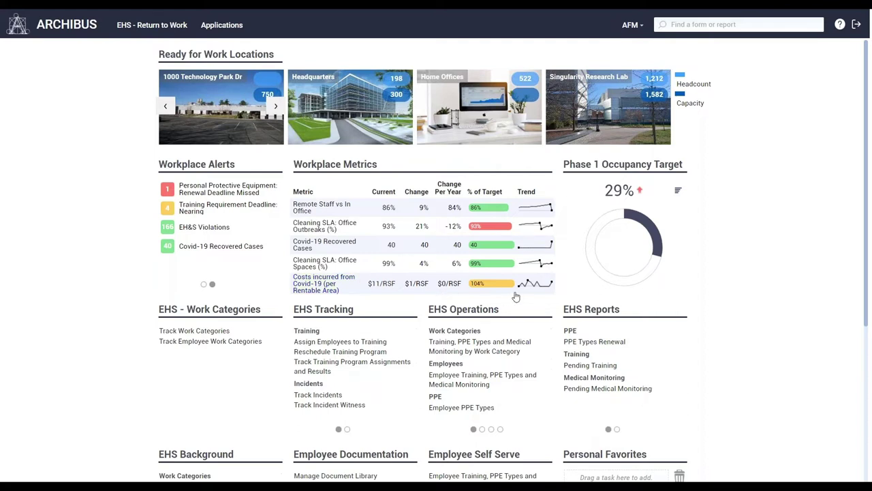
pyautogui.moveTo(548, 290)
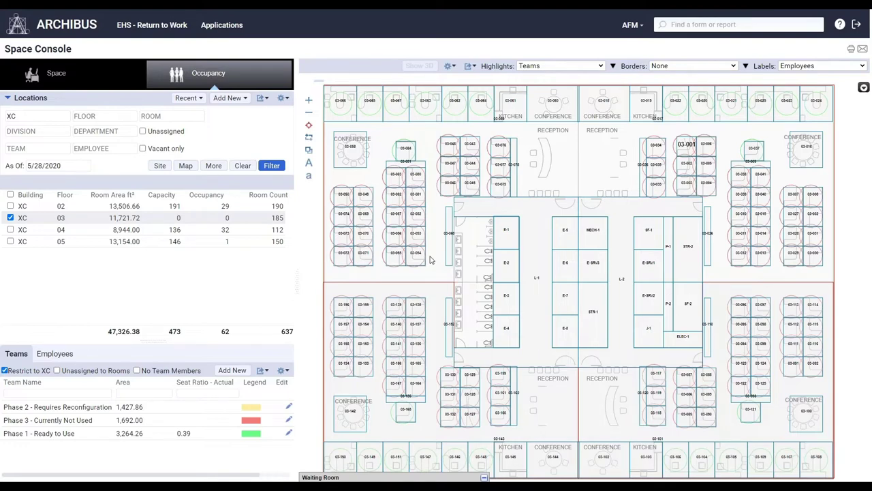
# Zoom in on floor 03's top row of rooms, zoom back out, then uncheck floor 03
pyautogui.scroll(5, 430, 260)
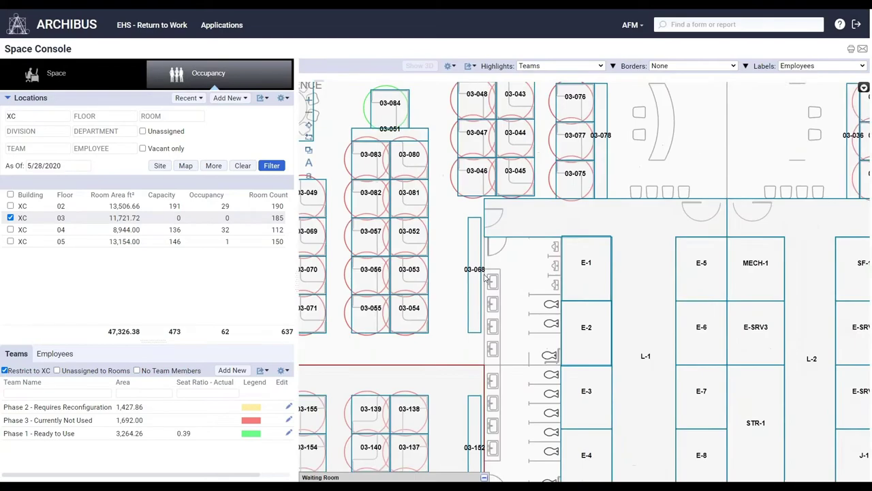
pyautogui.scroll(2, 679, 338)
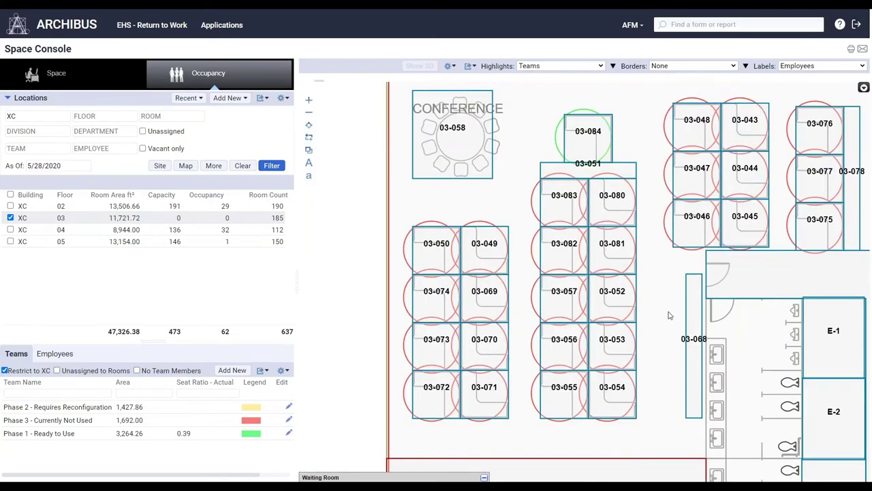
pyautogui.moveTo(672, 311); pyautogui.dragTo(651, 455)
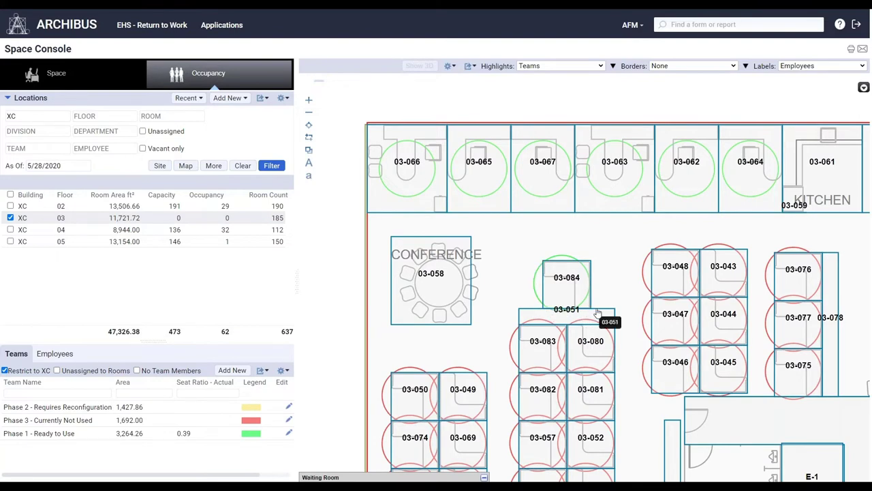
pyautogui.scroll(-5, 597, 312)
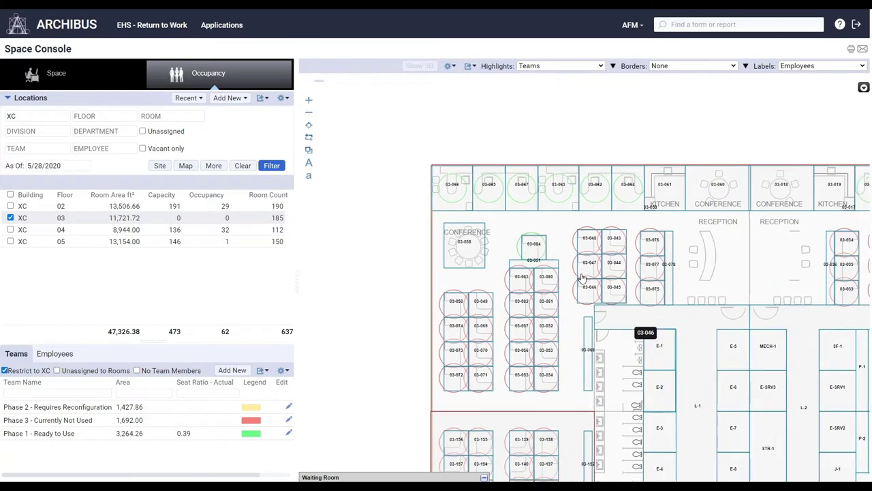
pyautogui.scroll(-1, 551, 254)
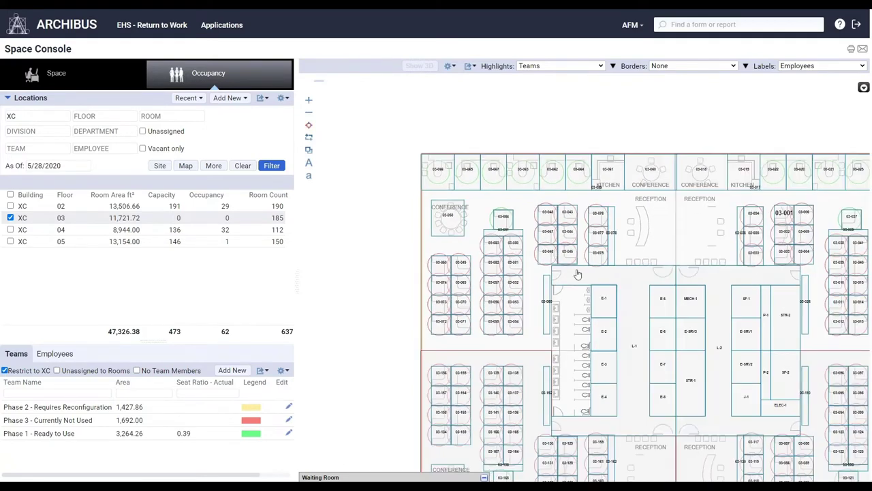
pyautogui.moveTo(618, 304); pyautogui.dragTo(584, 291)
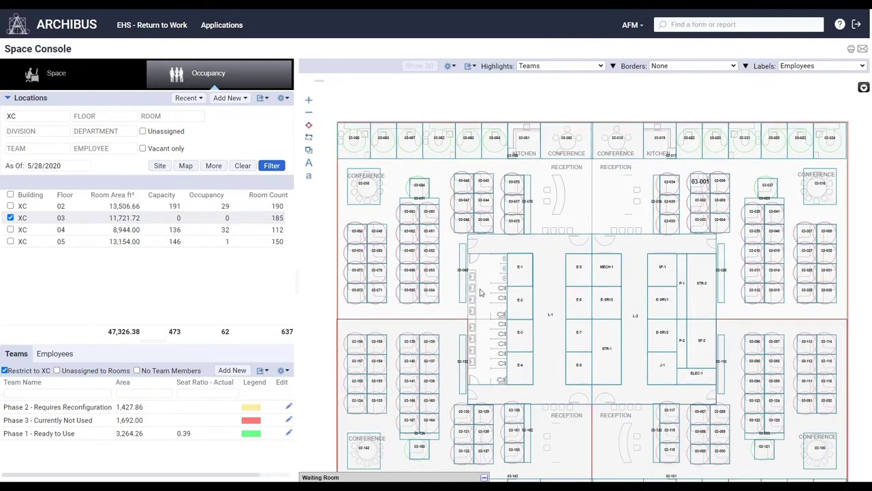
pyautogui.click(11, 218)
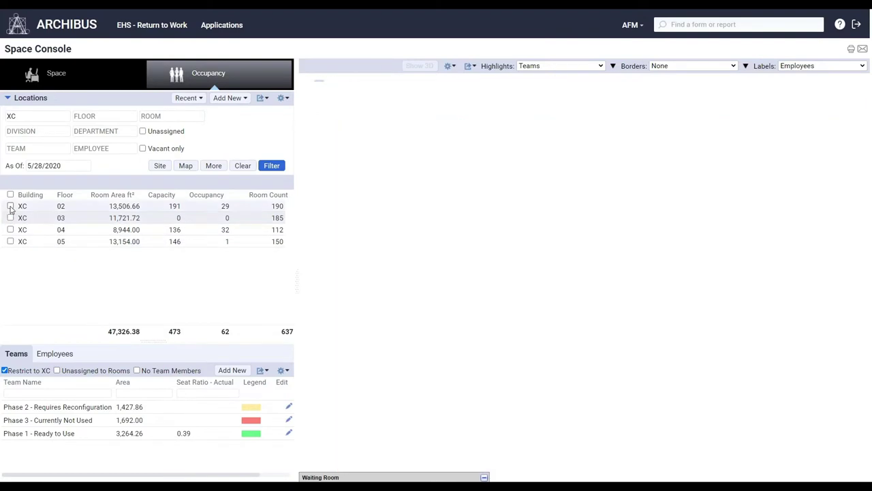
# Check XC 02 in Locations to show floor 02 coloured by Return to Work phase team
pyautogui.click(11, 207)
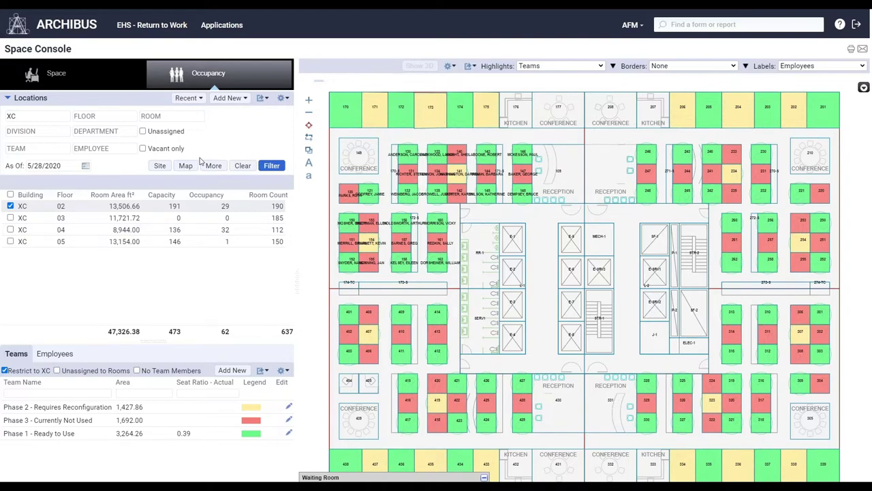
# Go back to the EHS - Return to Work dashboard and scroll through it
pyautogui.click(149, 27)
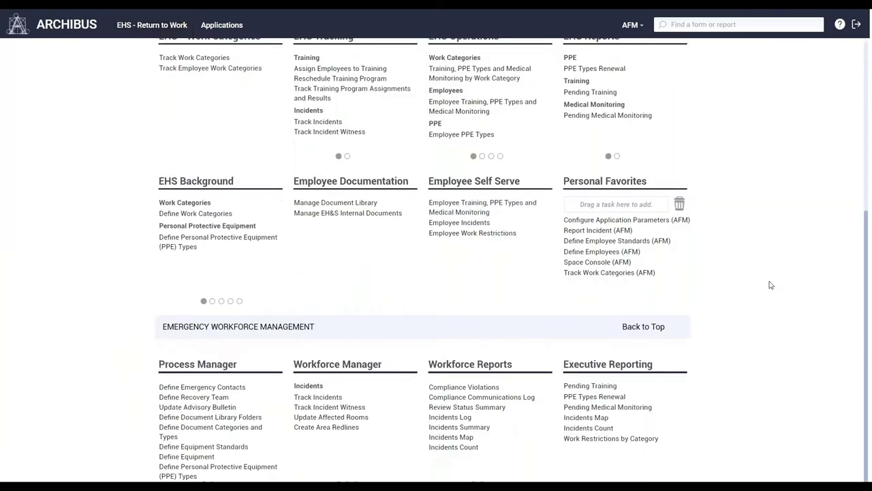
pyautogui.scroll(3, 818, 282)
pyautogui.scroll(1, 791, 280)
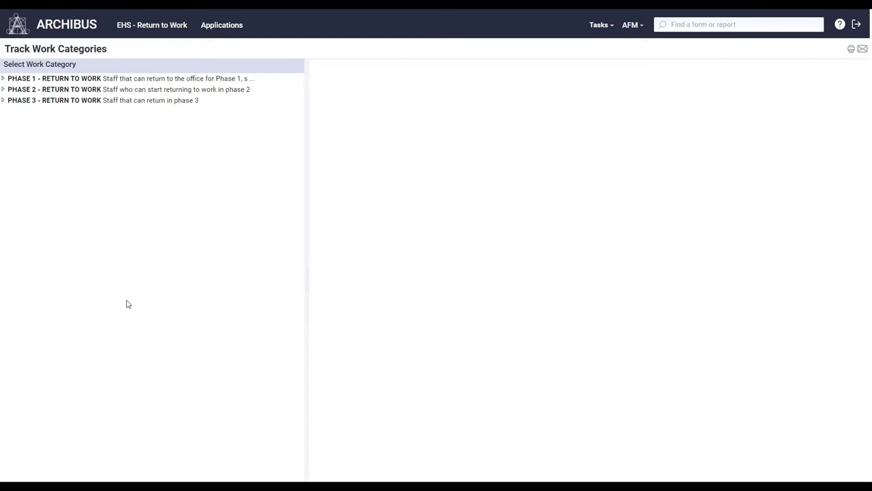
# Expand PHASE 1, 2 and 3, and show OFFICE WORKER's training: Enhanced Cleaning Protocol, Social Distancing 101
pyautogui.click(3, 79)
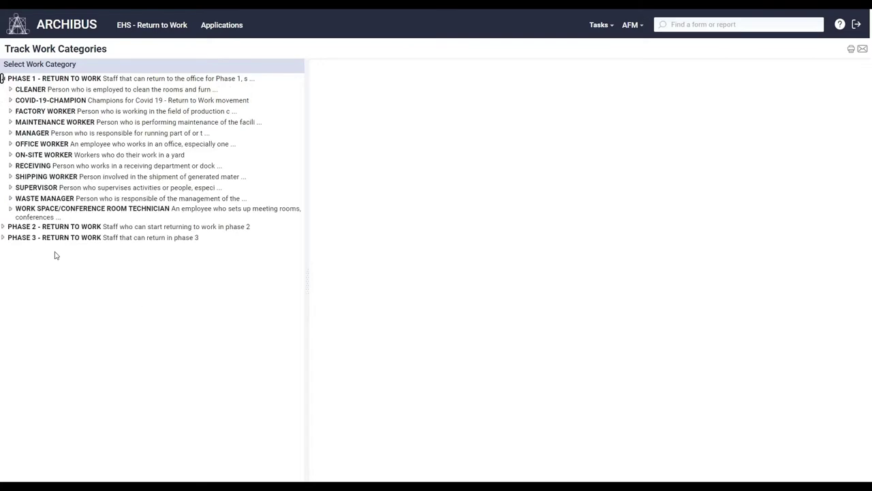
pyautogui.click(3, 227)
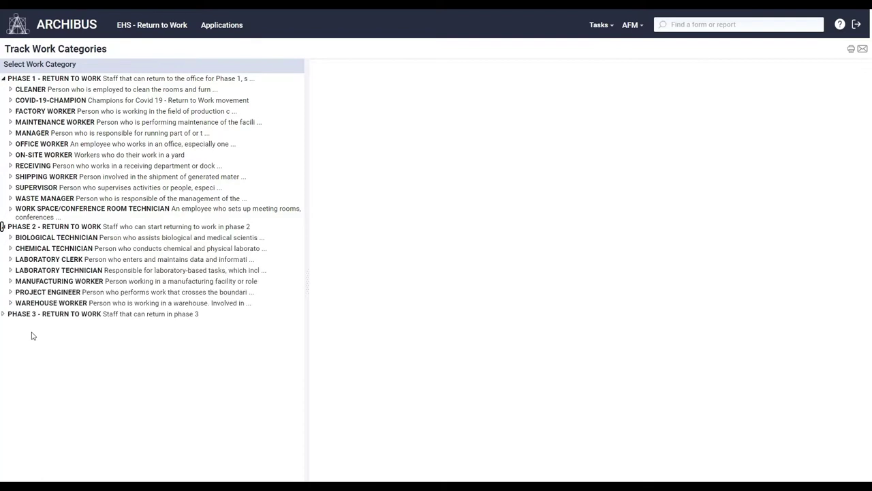
pyautogui.click(2, 315)
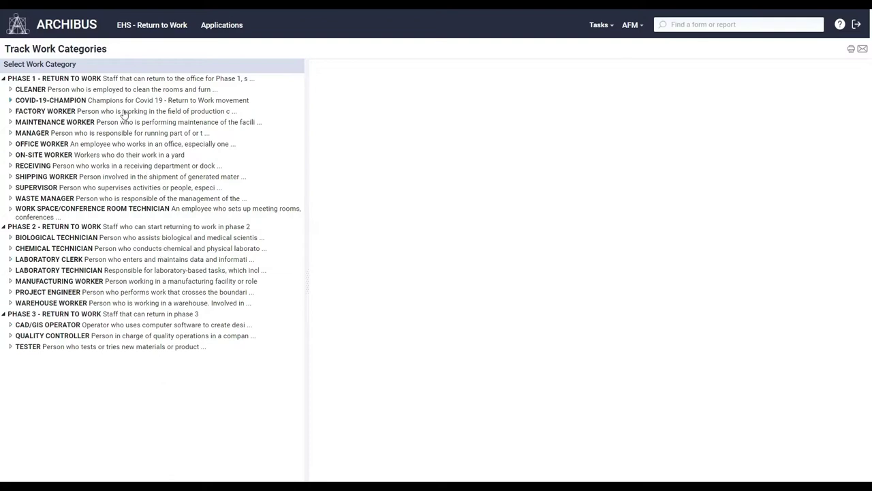
pyautogui.click(80, 145)
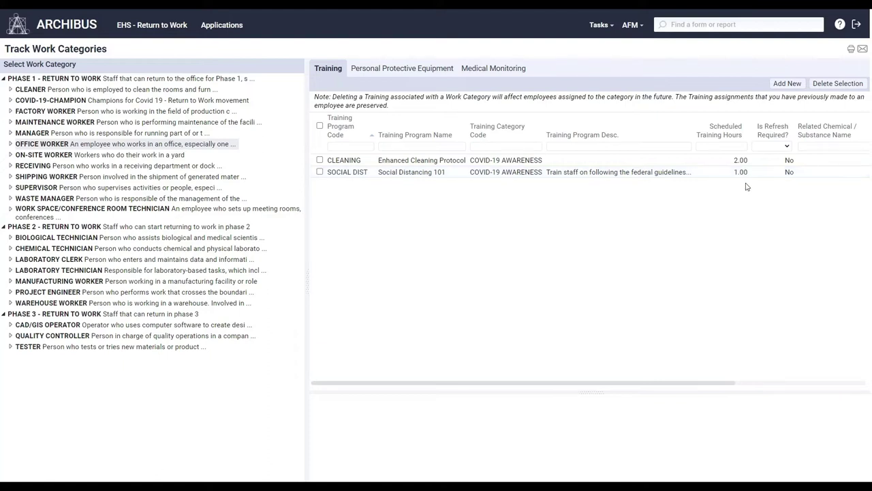
# Add the RETURNING (Return to Work Awareness) training program to OFFICE WORKER and save it
pyautogui.click(788, 83)
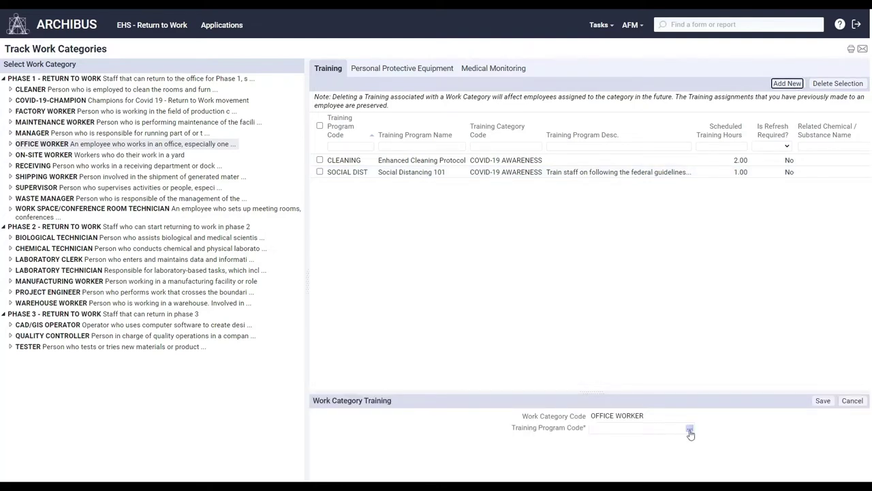
pyautogui.click(690, 432)
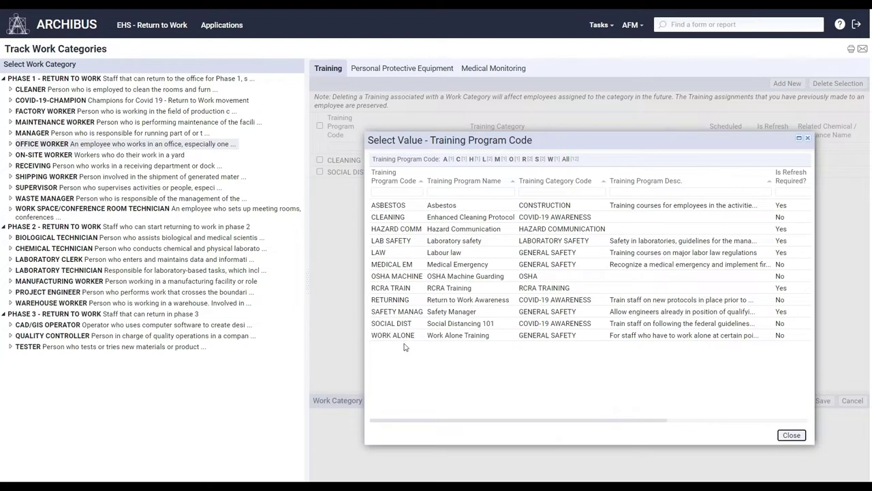
pyautogui.click(450, 302)
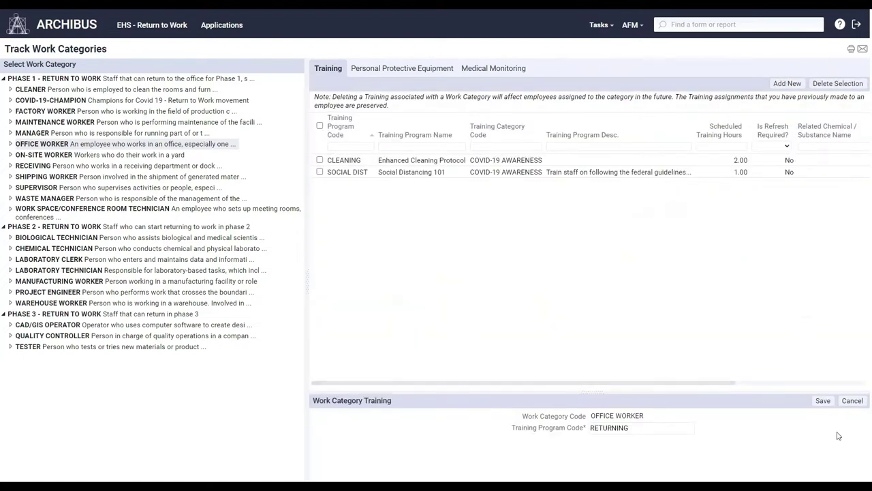
pyautogui.click(823, 401)
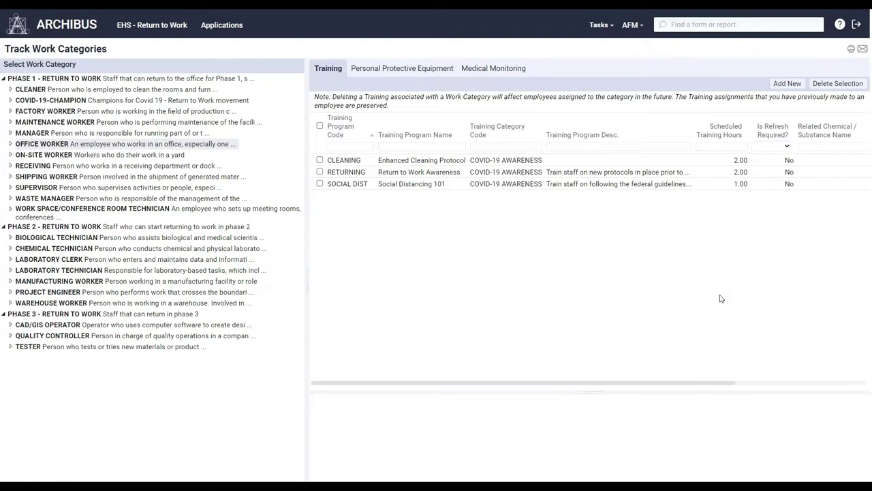
pyautogui.click(604, 28)
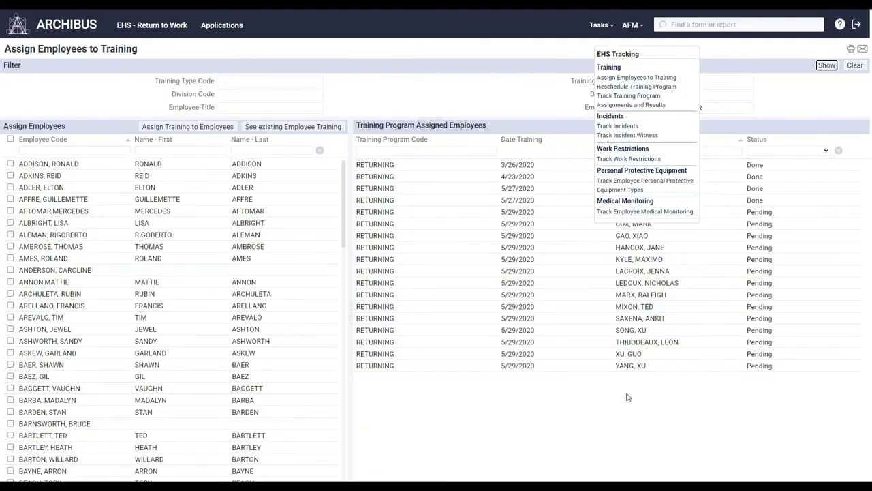
# View the RETURNING assignment list for OFFICE WORKER and tick the second employee
pyautogui.click(628, 398)
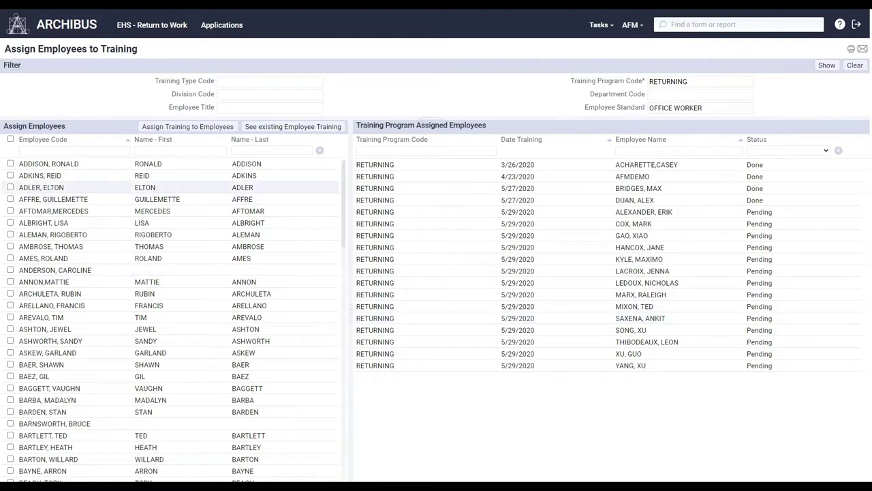
pyautogui.click(10, 175)
# Tick the third to fifth employees and assign them RETURNING training dated 5/28/2020
pyautogui.click(11, 187)
pyautogui.click(11, 199)
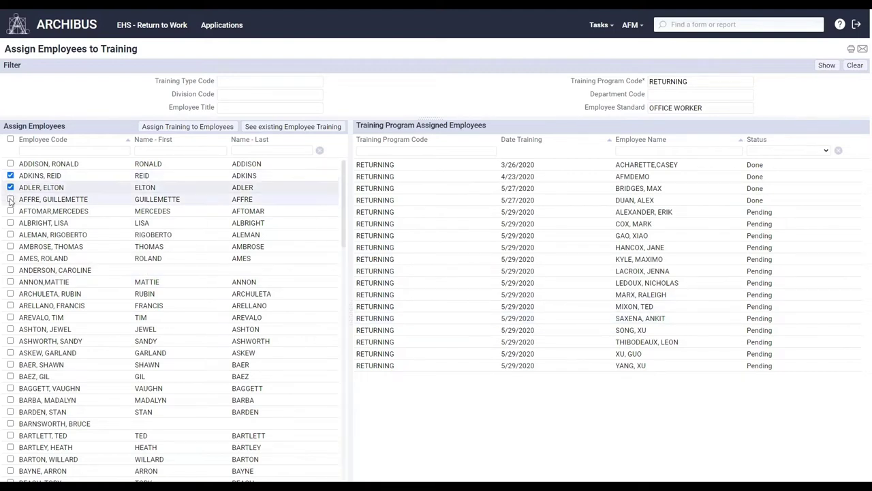
pyautogui.click(10, 211)
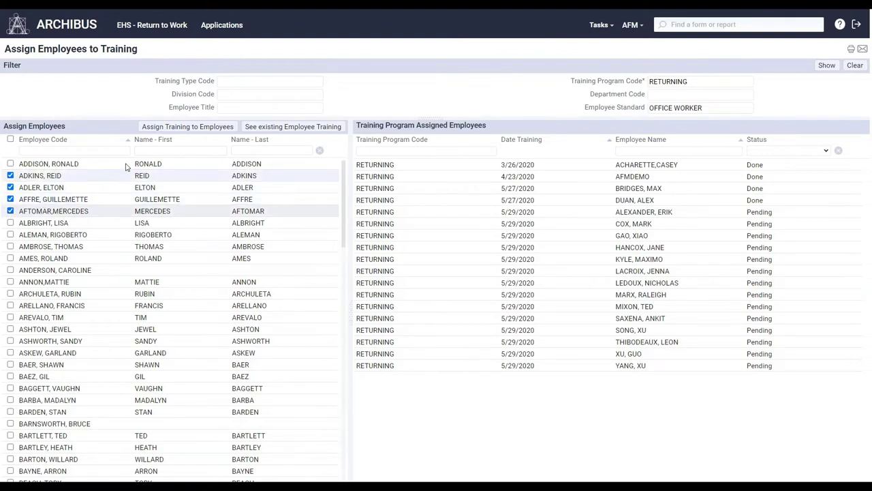
pyautogui.click(162, 128)
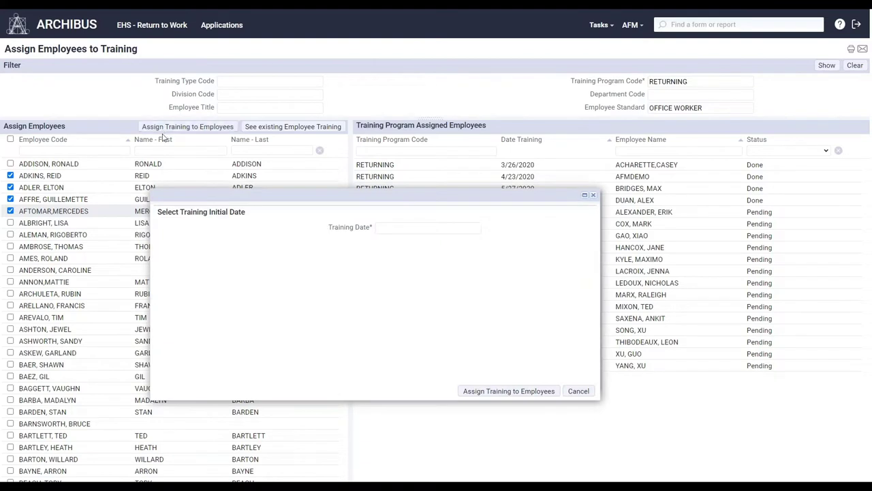
pyautogui.click(475, 232)
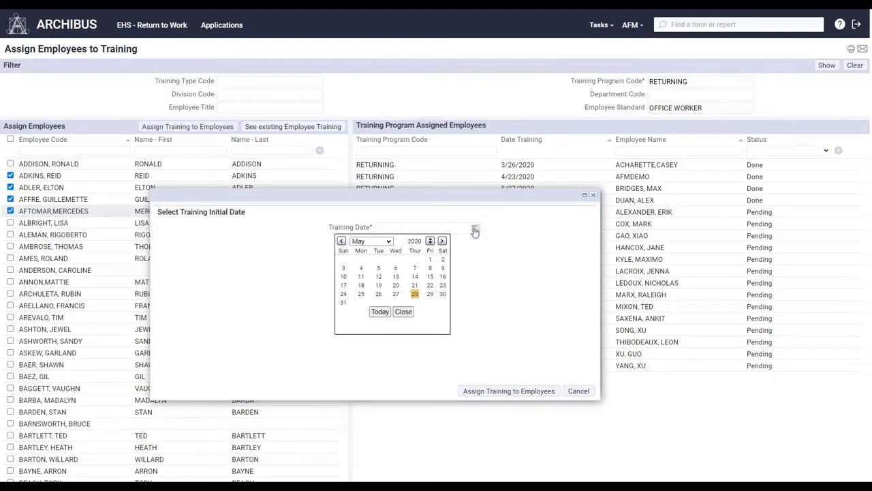
pyautogui.click(416, 295)
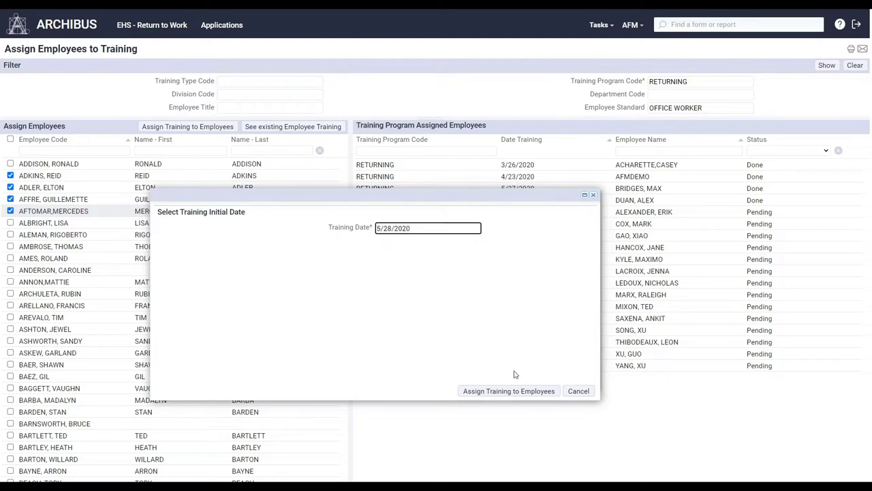
pyautogui.click(505, 390)
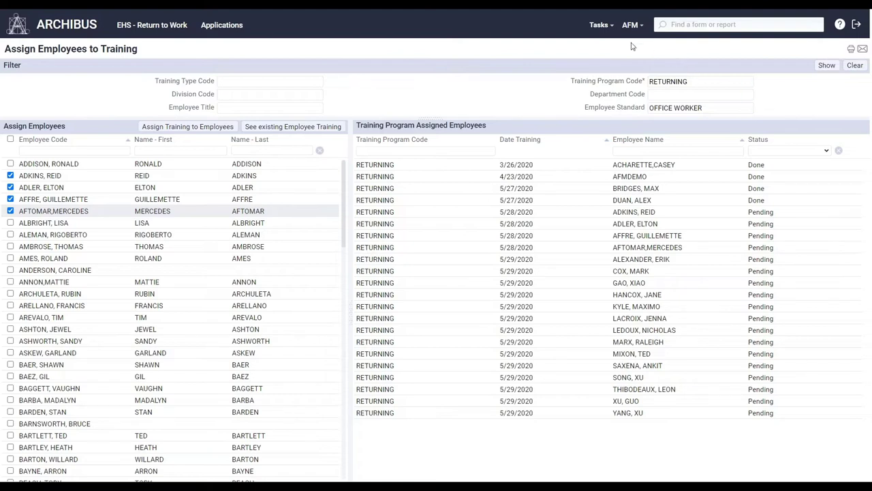
# Return to Track Work Categories and show Office Worker's required PPE items
pyautogui.click(612, 32)
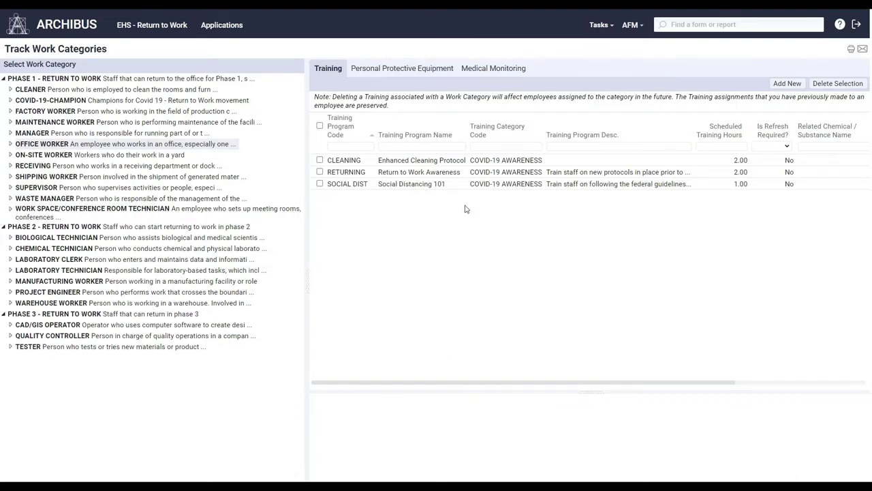
pyautogui.click(423, 71)
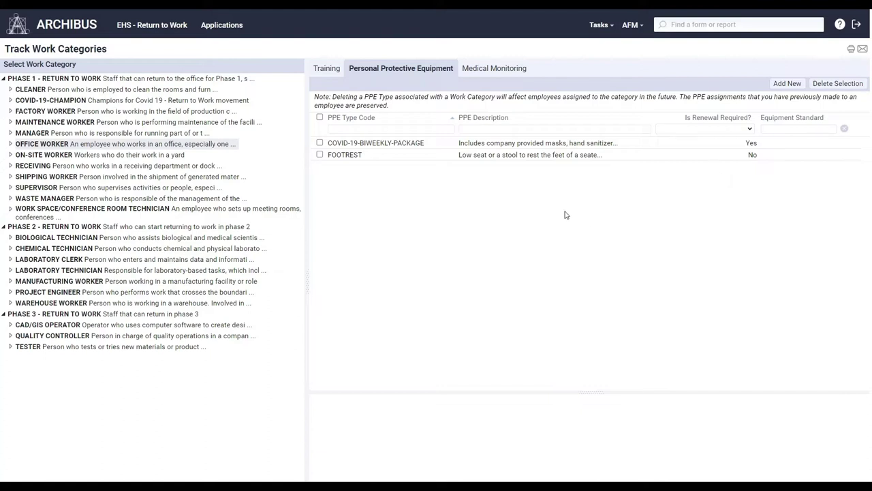
# Start a new Personal Protective Equipment entry for the OFFICE WORKER category
pyautogui.click(791, 84)
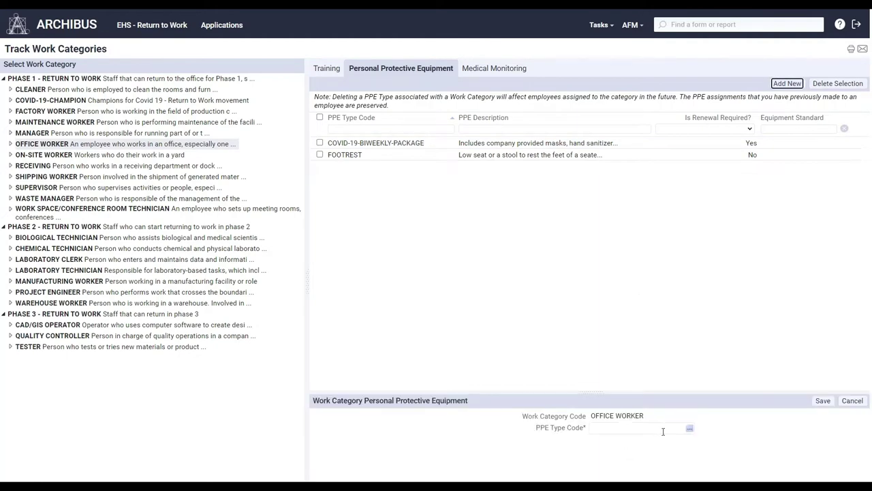
# Pick FACE SHIELDS from the PPE Type Code list and save it to Office Worker's equipment
pyautogui.click(693, 433)
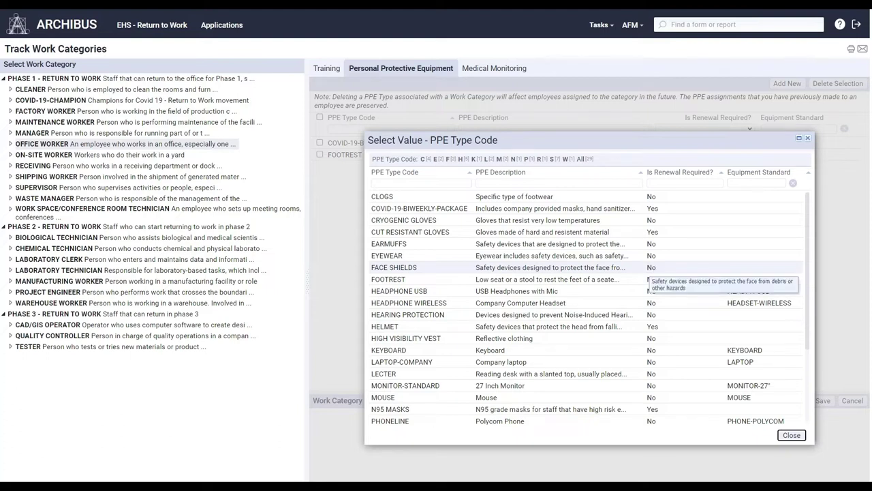
pyautogui.click(411, 271)
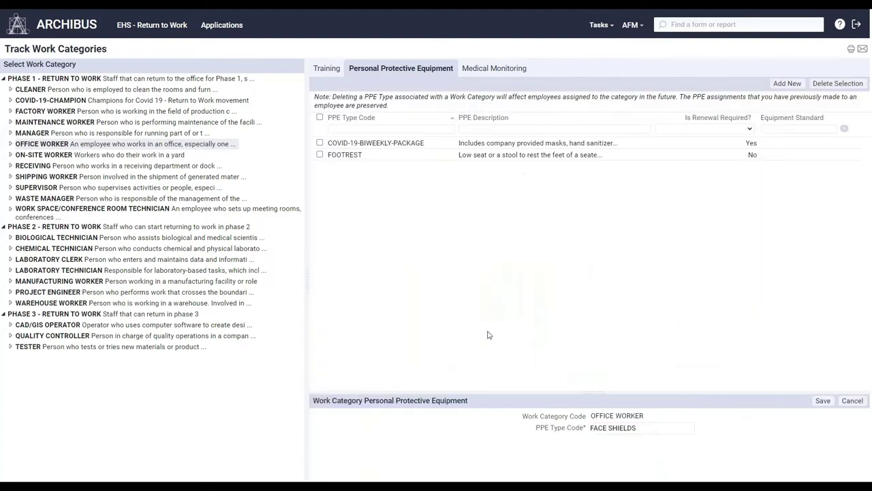
pyautogui.click(823, 401)
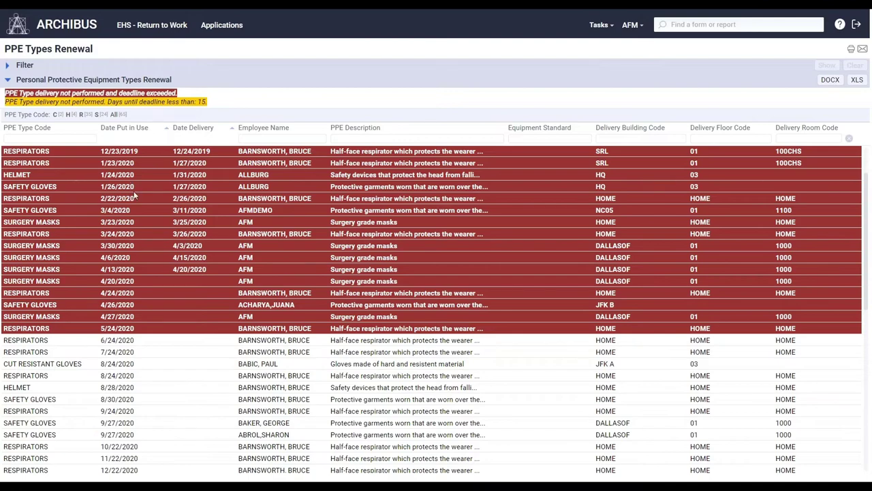
# Scroll through the overdue PPE Types Renewal report, then show Office Worker's Medical Monitoring tab
pyautogui.scroll(-3, 158, 379)
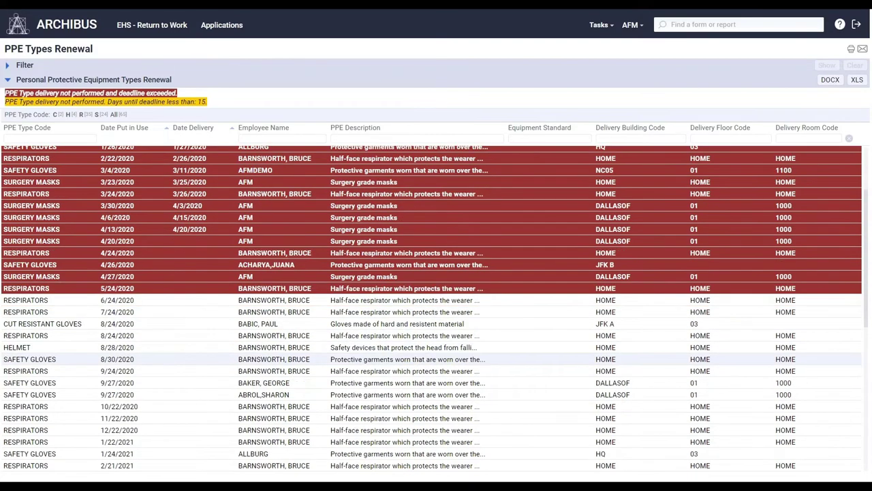
pyautogui.scroll(1, 157, 364)
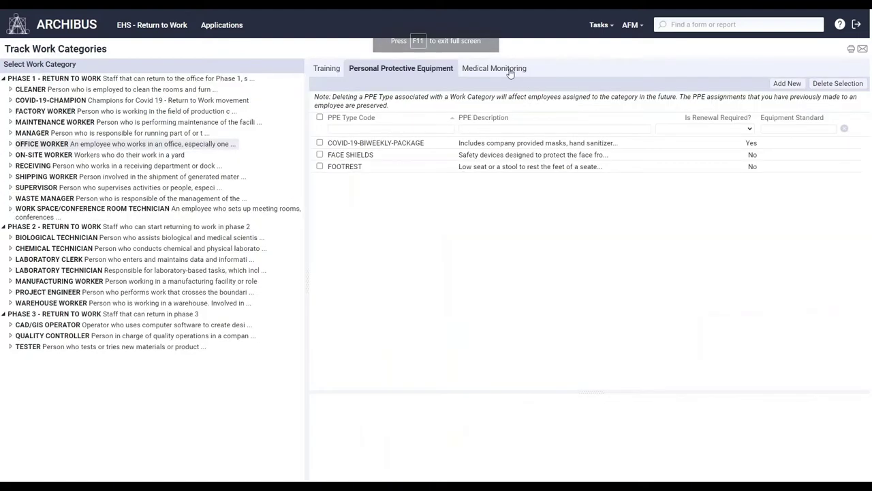
pyautogui.click(507, 71)
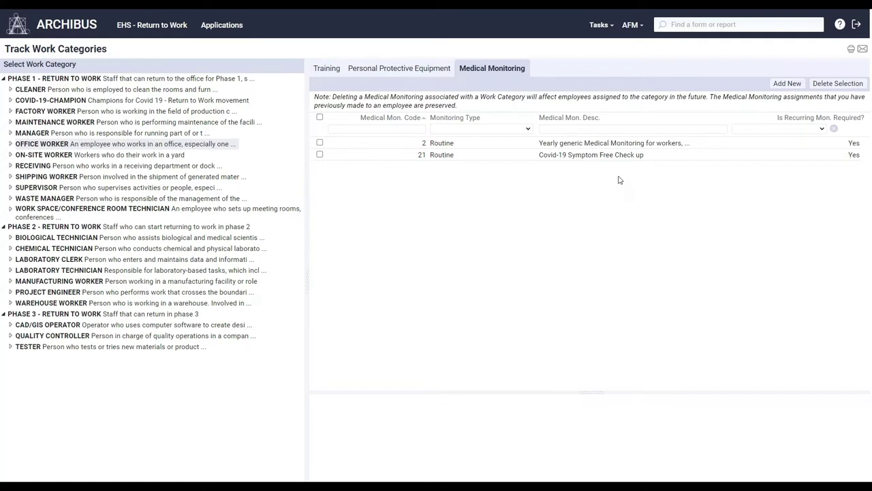
# Begin a new medical monitoring entry and browse the Medical Mon. Code list, closing it unselected
pyautogui.click(787, 83)
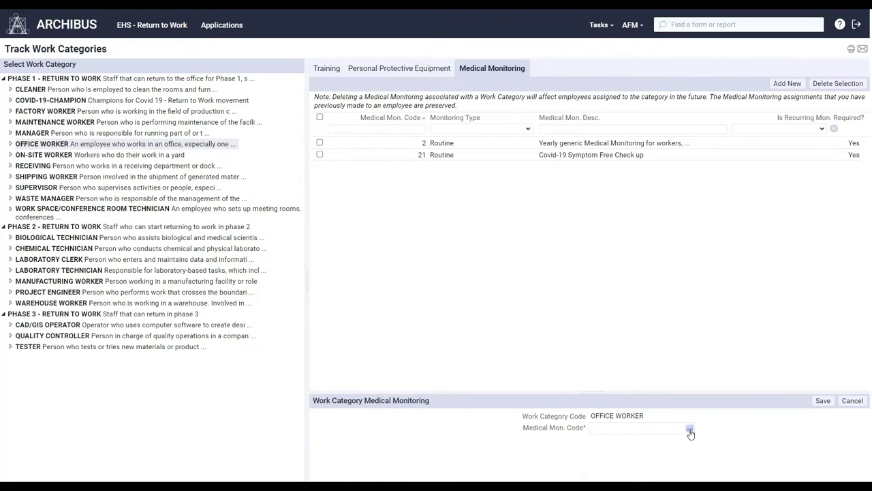
pyautogui.click(690, 431)
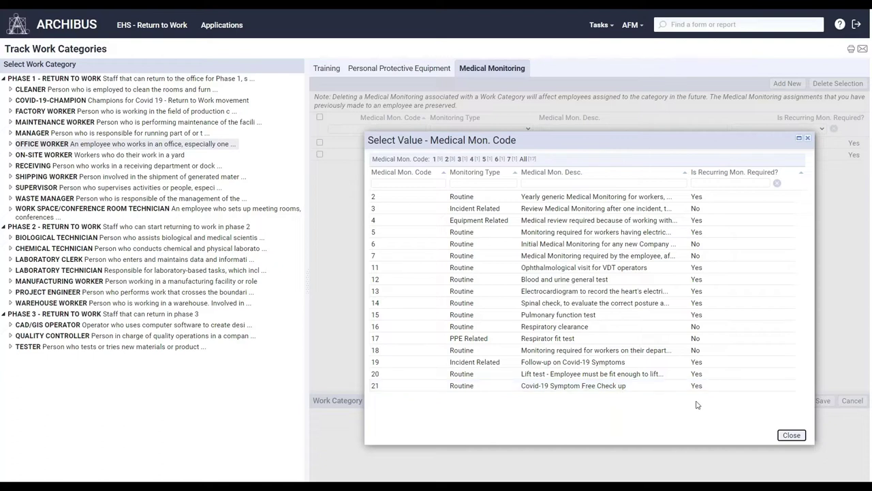
pyautogui.click(791, 435)
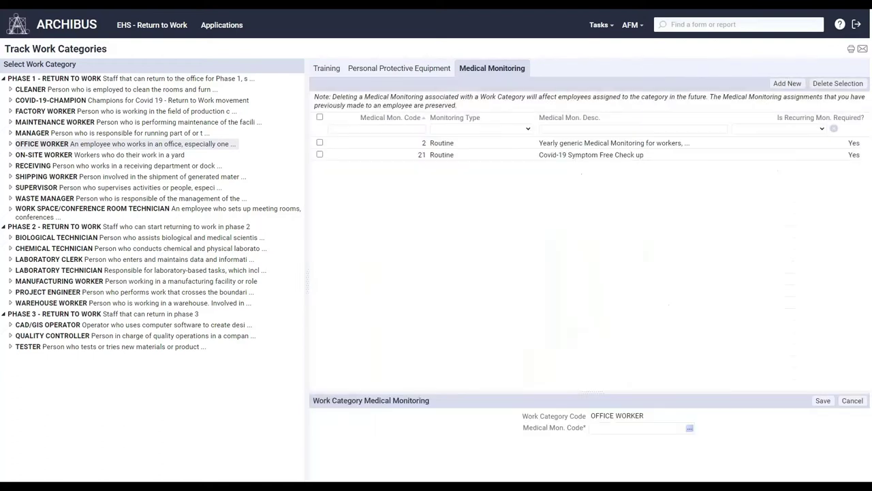
pyautogui.click(165, 28)
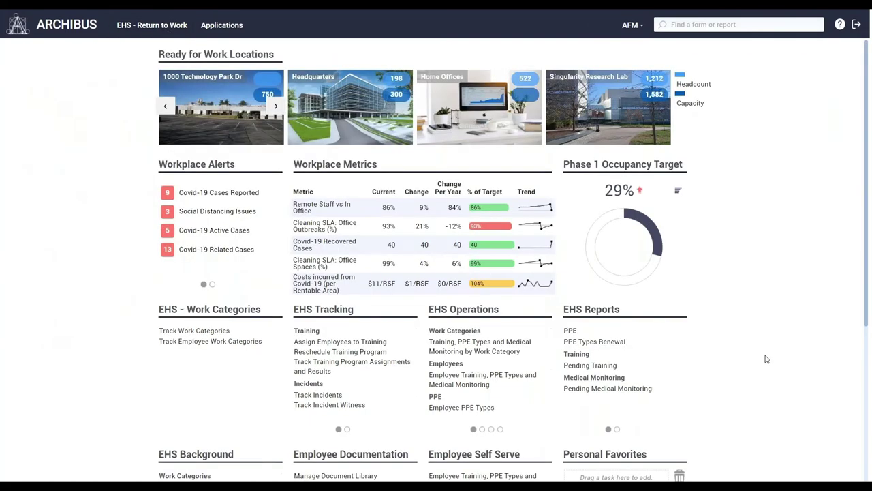
# Scroll through the EHS - Return to Work dashboard to look over its sections
pyautogui.scroll(-2, 768, 359)
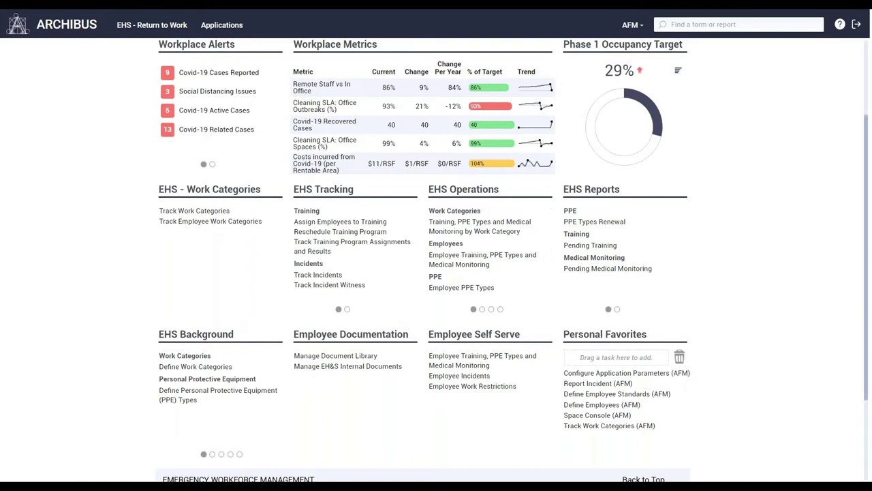
pyautogui.scroll(-3, 759, 345)
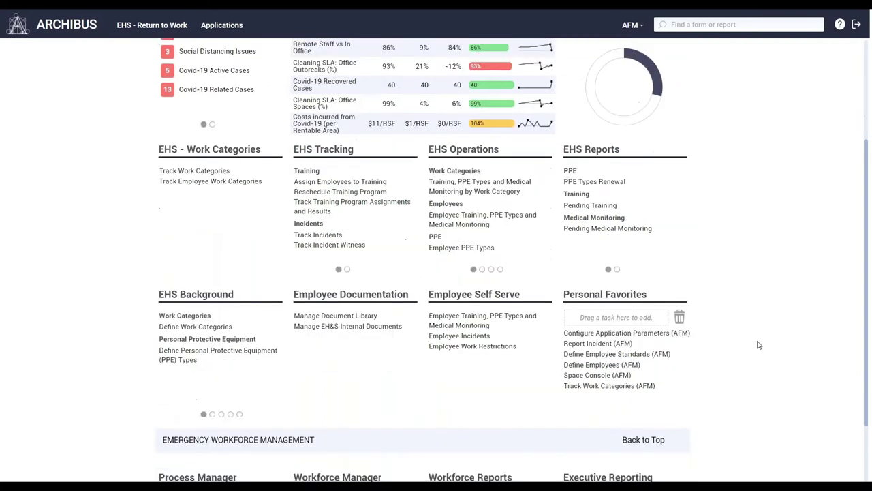
pyautogui.scroll(1, 758, 345)
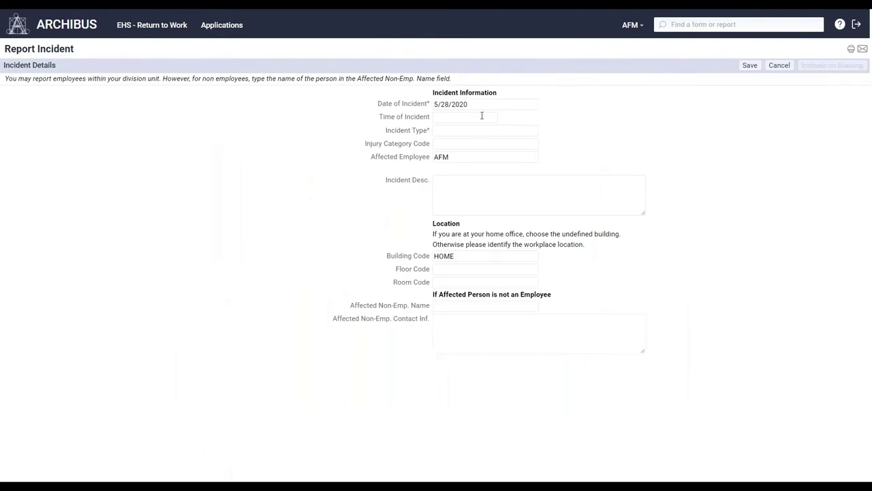
# Set incident type COVID-19 ASSESSMENT and injury category COVID-19 SYMPTOMS
pyautogui.click(534, 131)
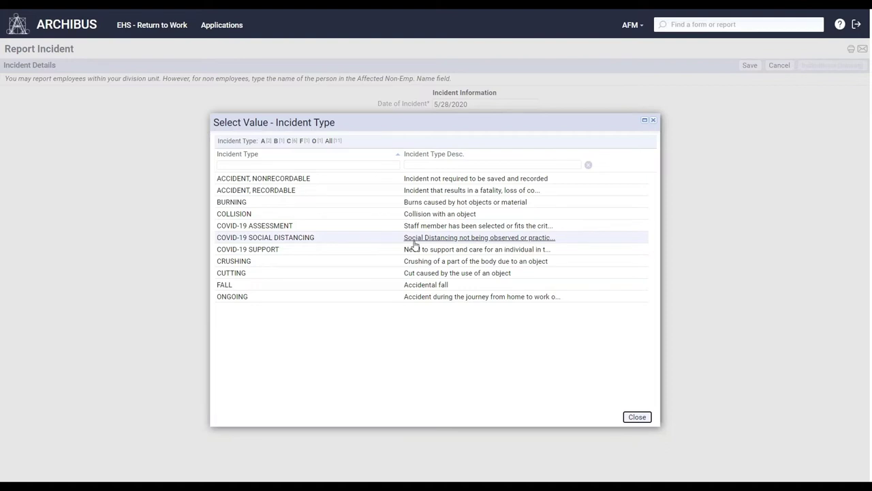
pyautogui.click(290, 226)
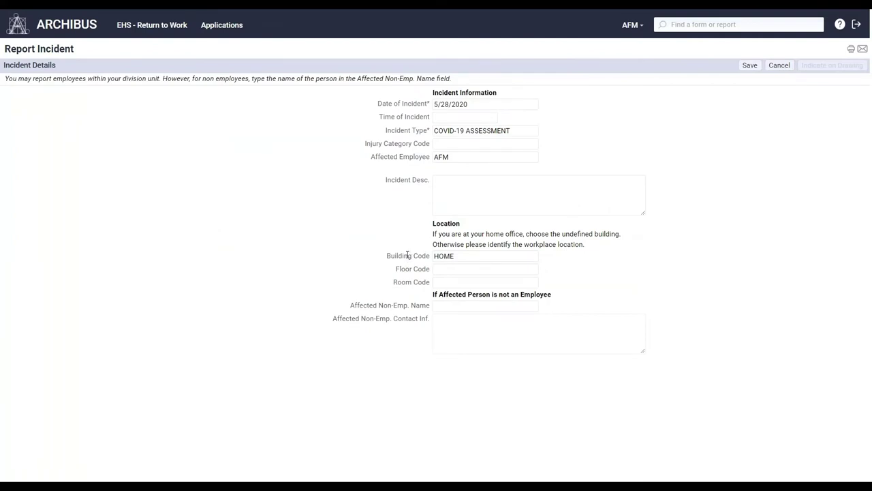
pyautogui.moveTo(455, 159)
pyautogui.click(535, 147)
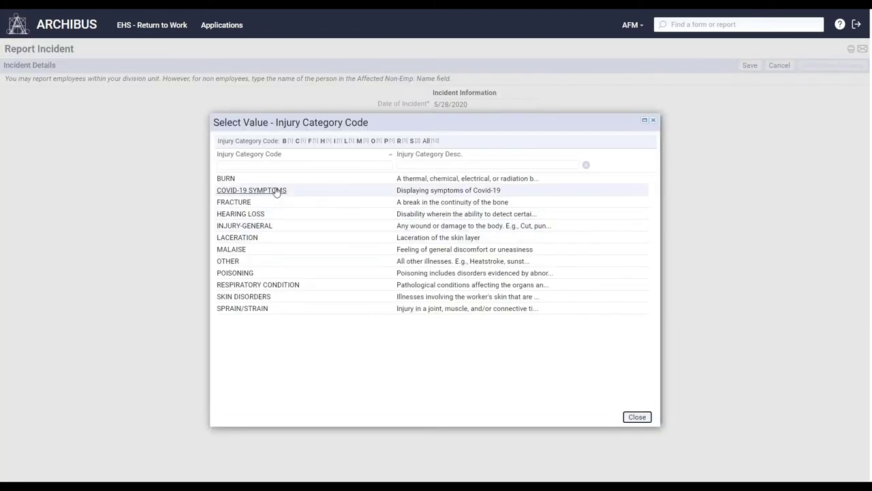
pyautogui.click(276, 191)
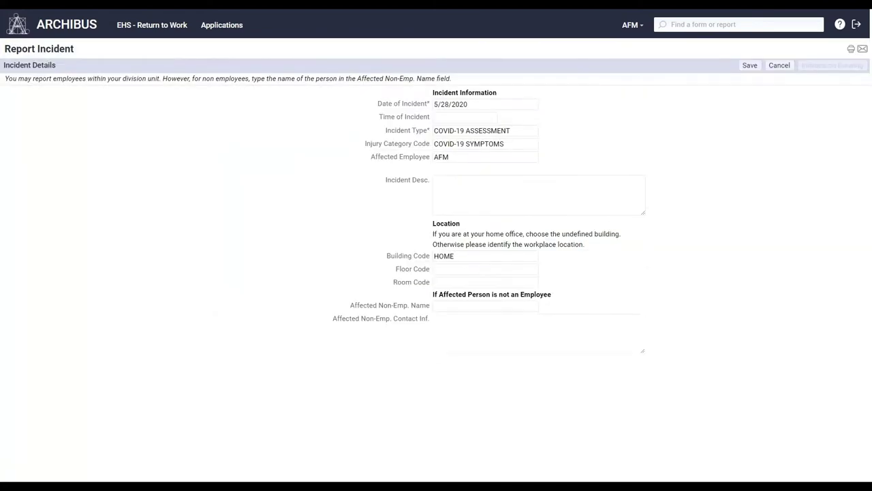
# Enter the description 'Getting tested, I'm a suspected case'
pyautogui.click(450, 190)
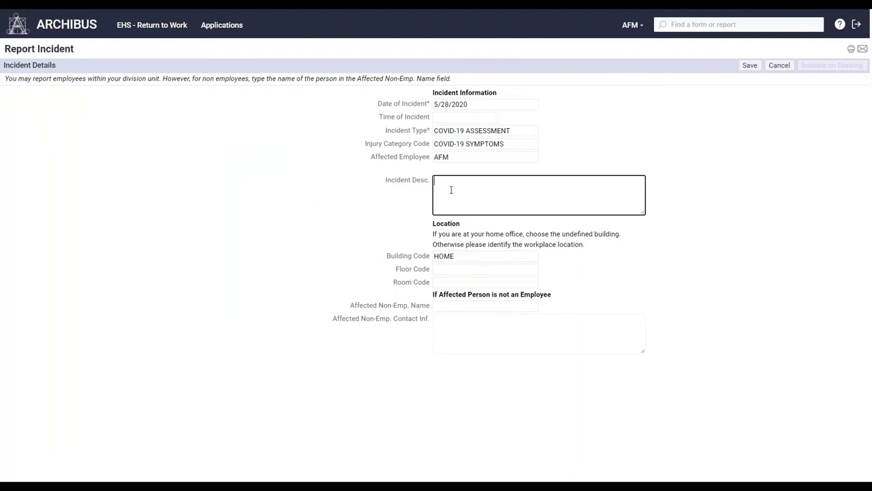
pyautogui.write("Getting tested, I'm a suspected case")
pyautogui.click(567, 284)
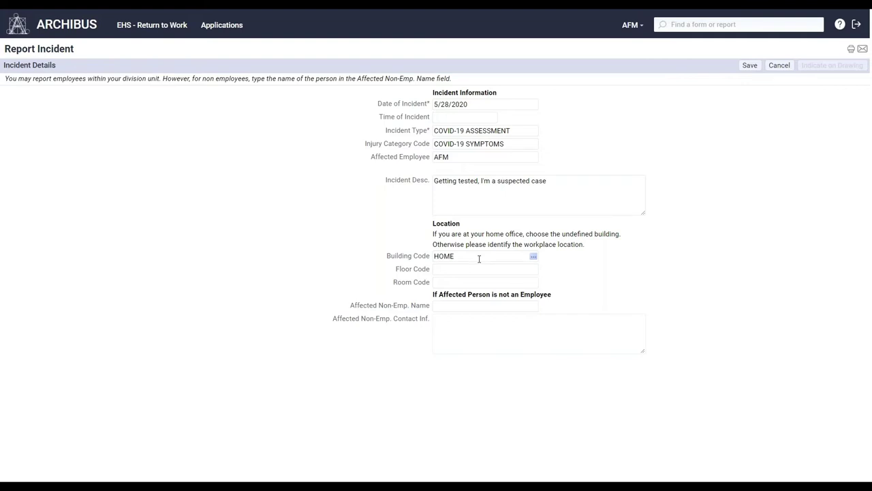
# Set the location to building XC, floor 05, room 05-011 and save the report
pyautogui.moveTo(479, 259); pyautogui.dragTo(425, 256)
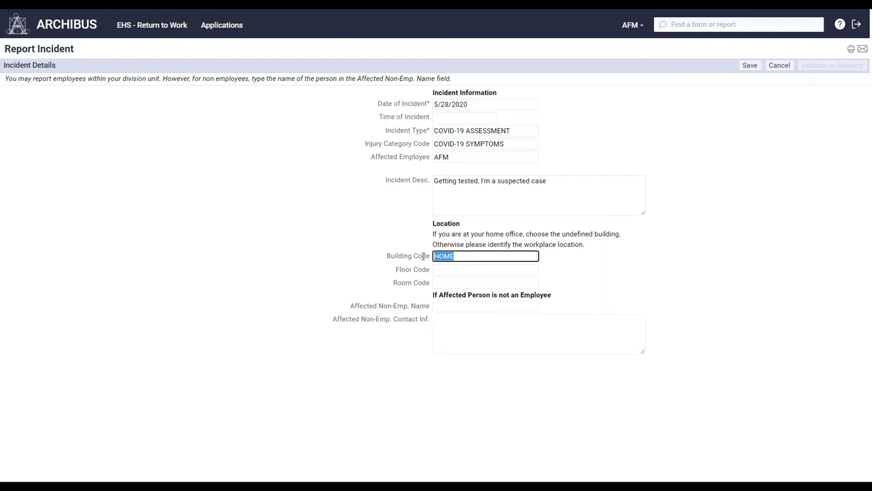
pyautogui.write('X')
pyautogui.click(446, 276)
pyautogui.click(463, 342)
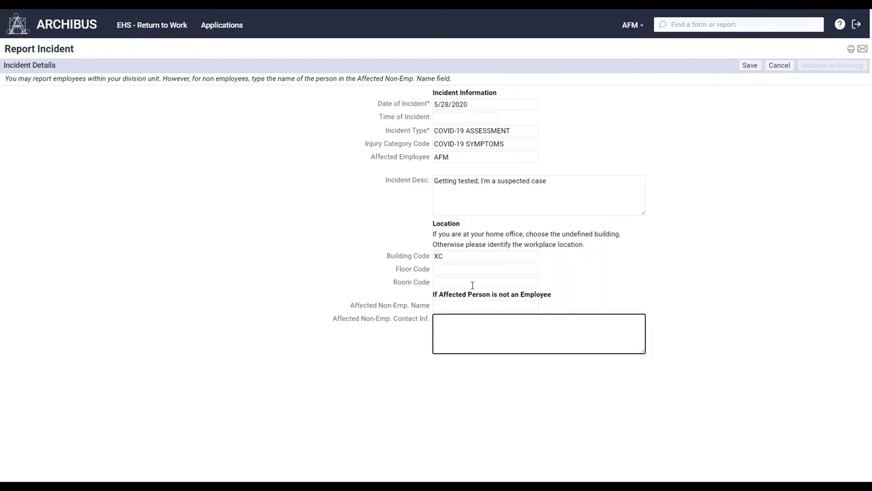
pyautogui.click(472, 271)
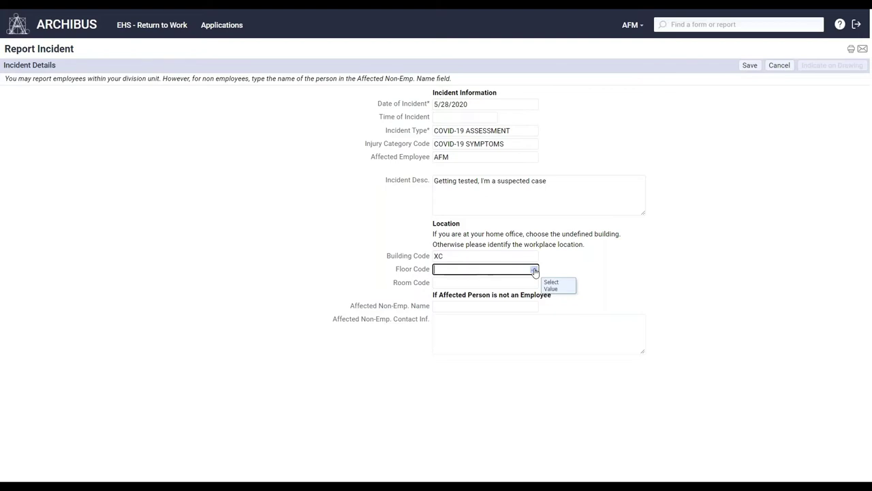
pyautogui.write('05')
pyautogui.press('Tab')
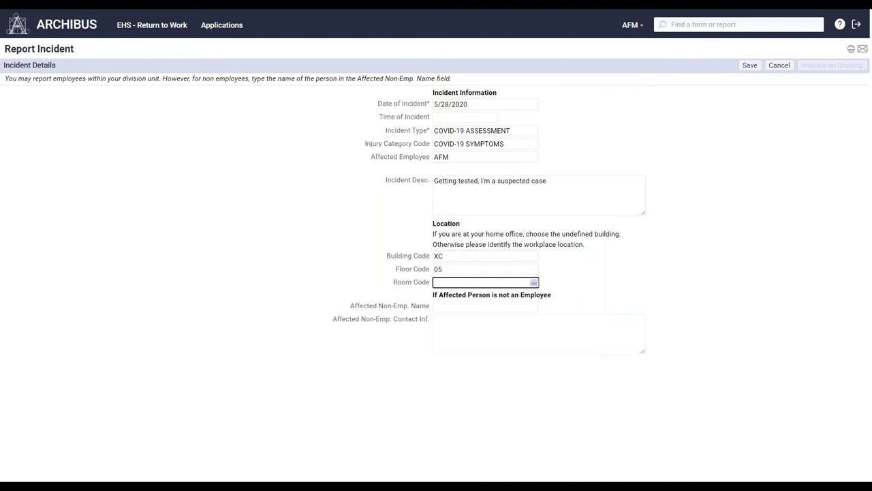
pyautogui.click(534, 282)
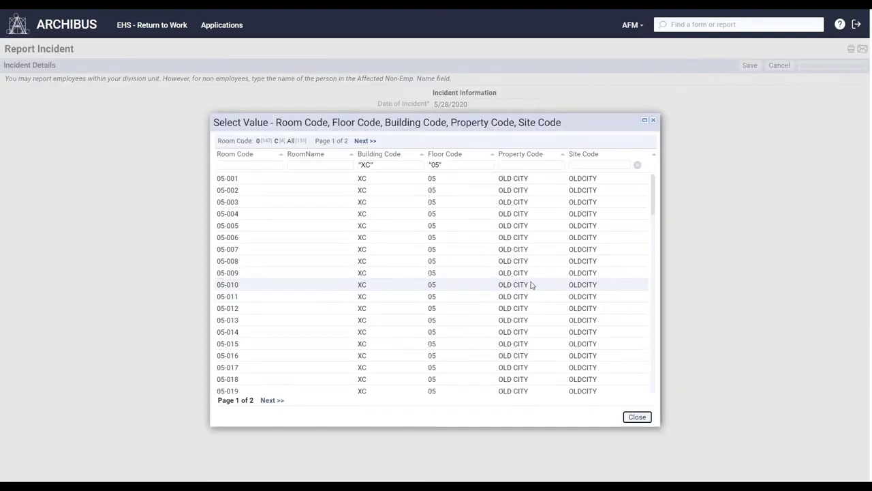
pyautogui.click(241, 299)
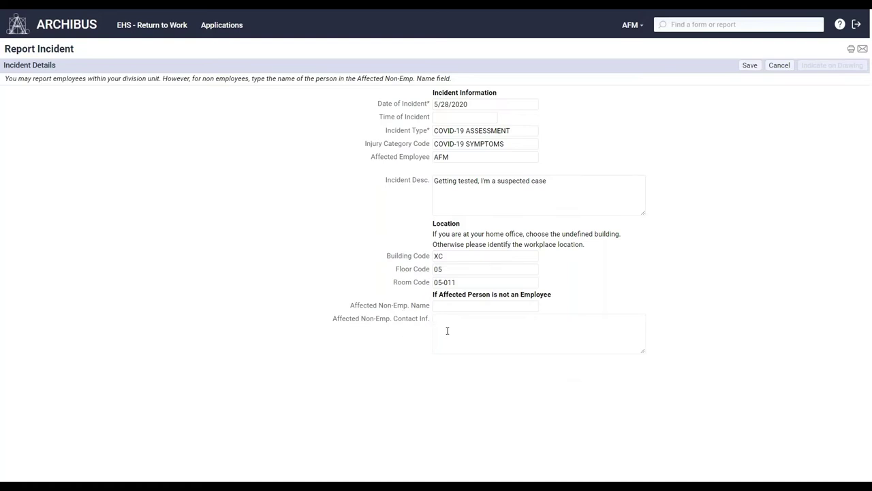
pyautogui.click(750, 65)
pyautogui.click(155, 27)
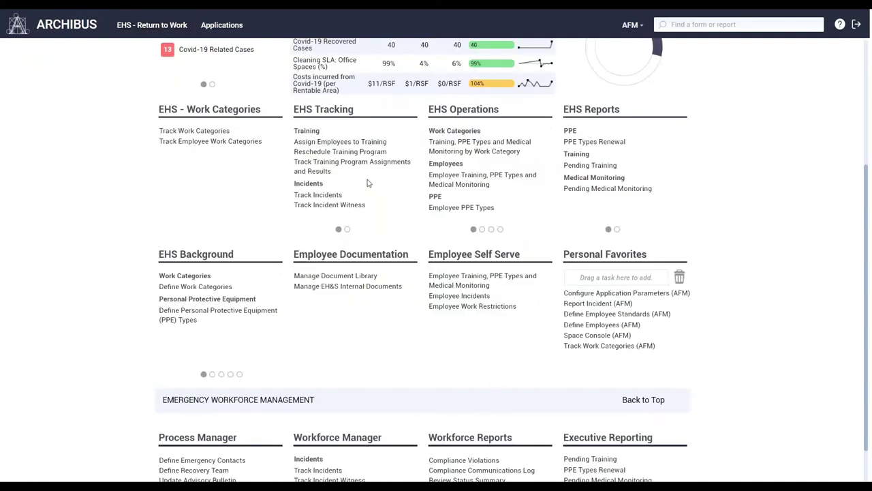
# Open Track Incidents, select incident 35, and view its Site Information
pyautogui.click(323, 198)
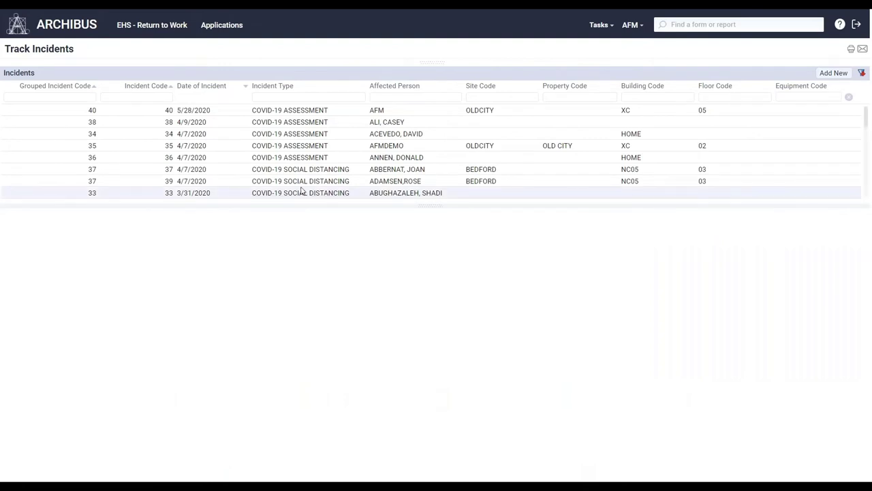
pyautogui.click(304, 112)
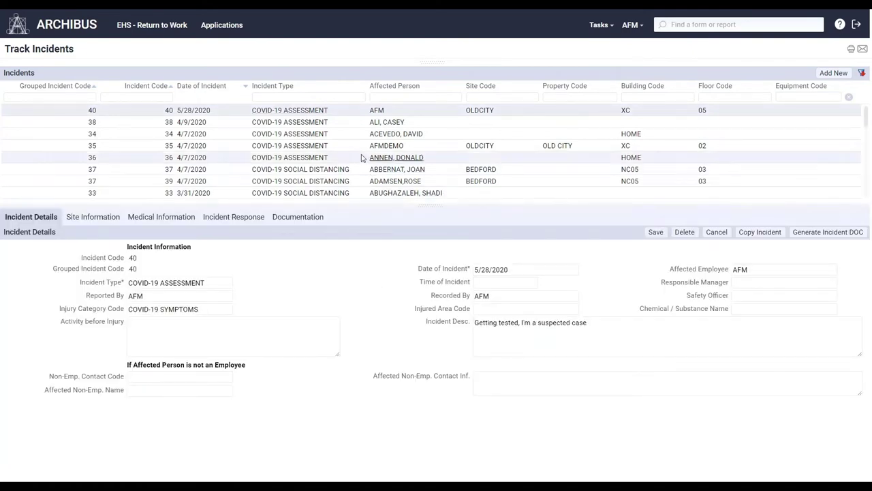
pyautogui.click(400, 148)
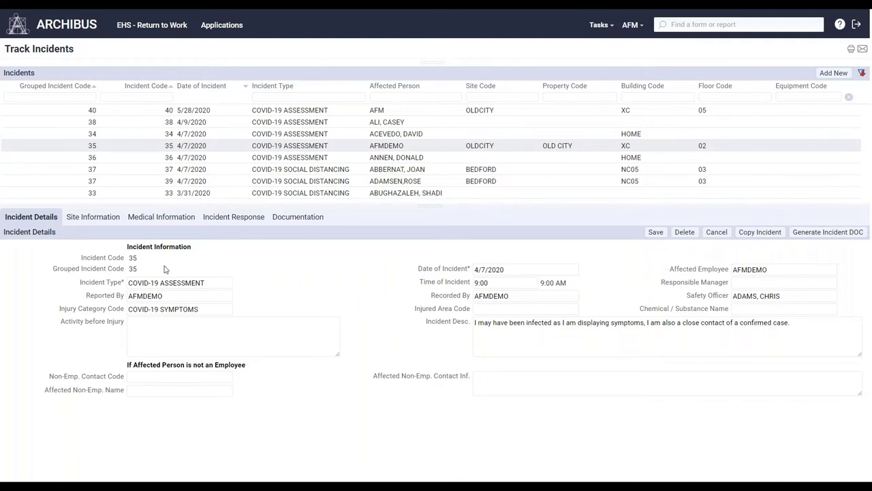
pyautogui.click(104, 221)
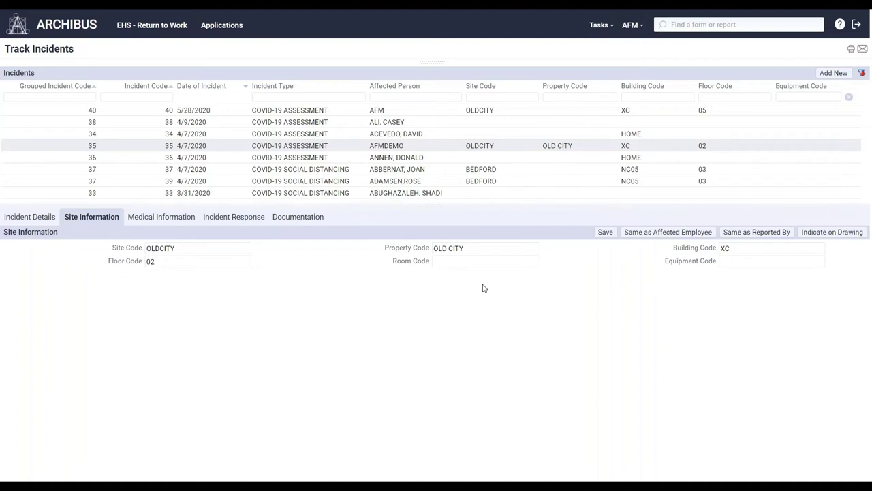
pyautogui.click(828, 235)
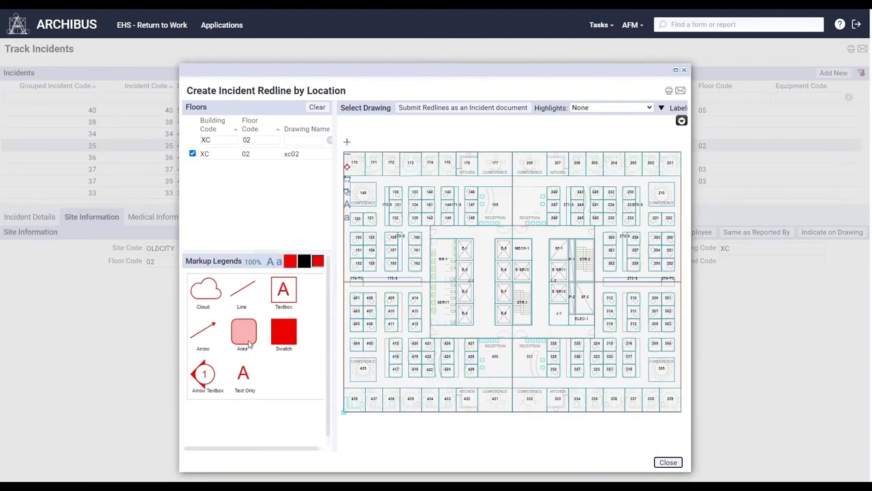
# Draw a 641 ft² area markup from room 134 across the offices, then close the plan
pyautogui.moveTo(248, 344); pyautogui.dragTo(422, 201)
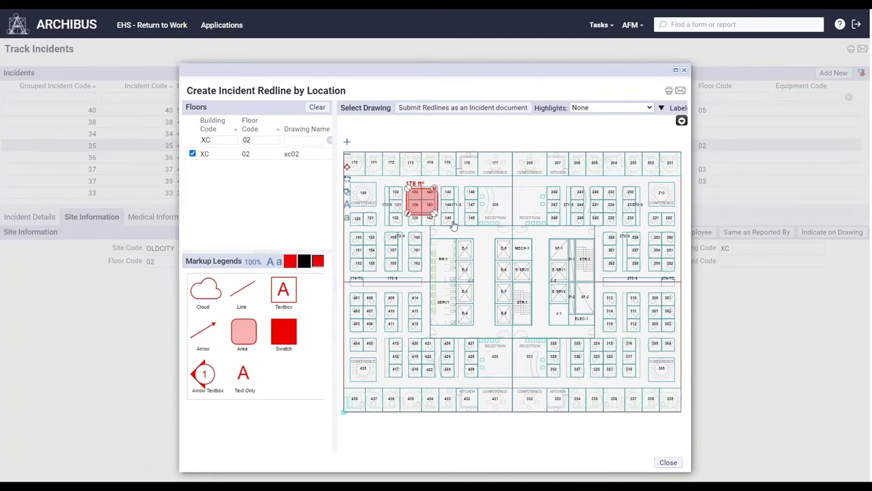
pyautogui.moveTo(453, 225); pyautogui.dragTo(484, 227)
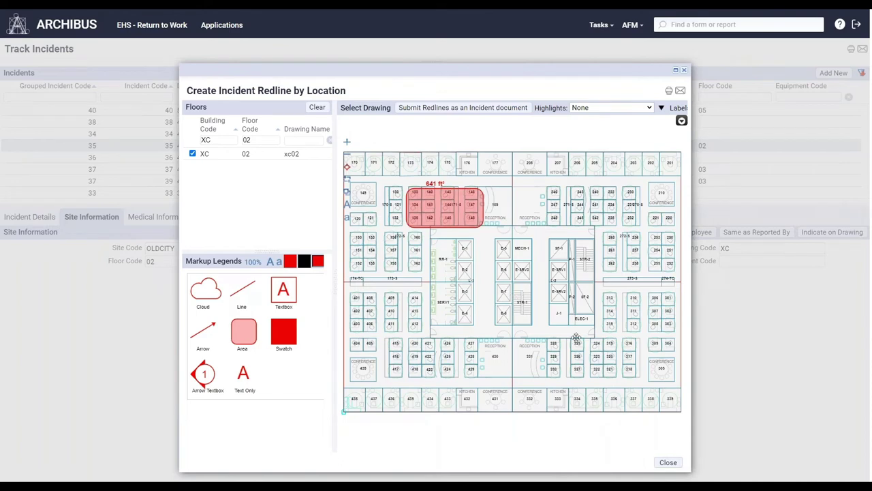
pyautogui.moveTo(690, 170); pyautogui.dragTo(734, 167)
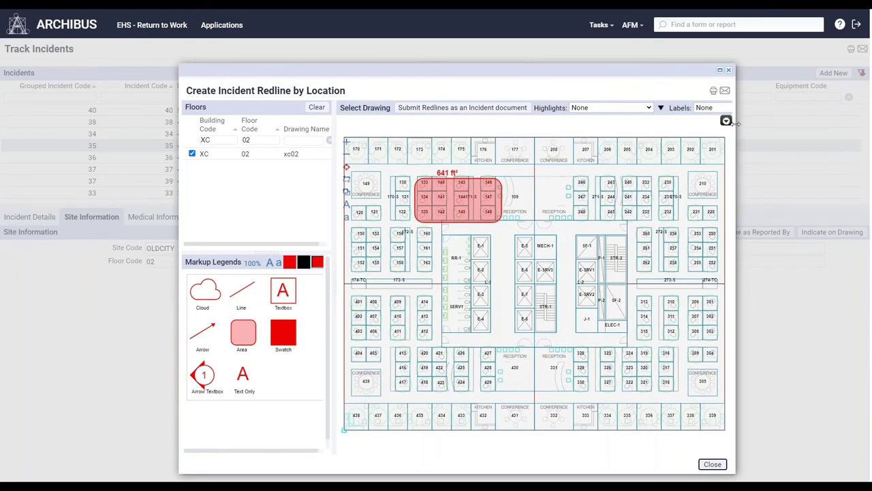
pyautogui.click(728, 72)
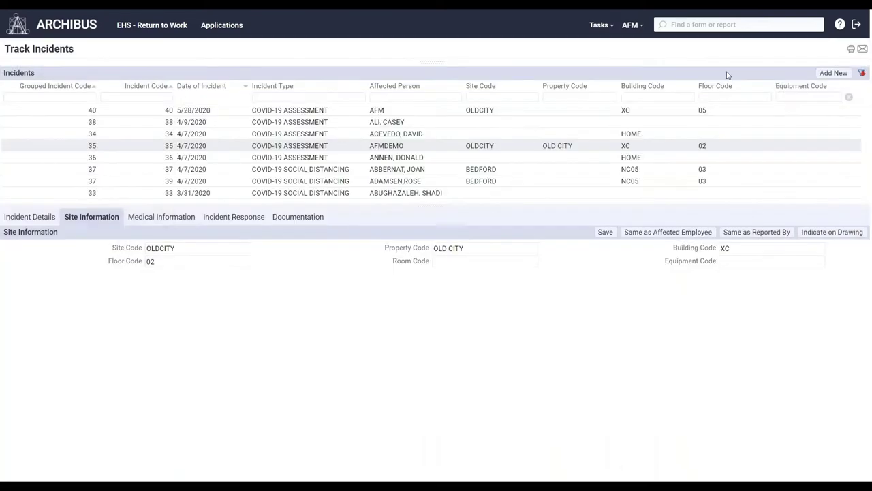
pyautogui.click(304, 224)
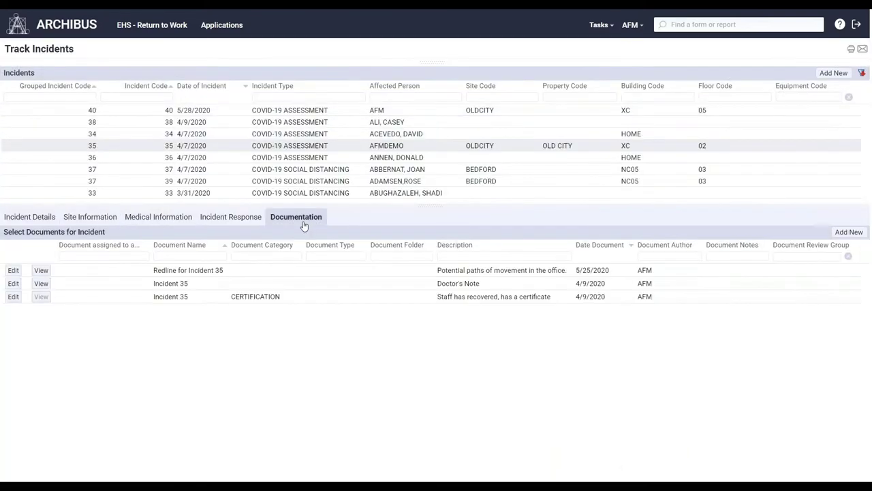
# View and close incident 35's redline document, then show its Incident Response details
pyautogui.click(39, 273)
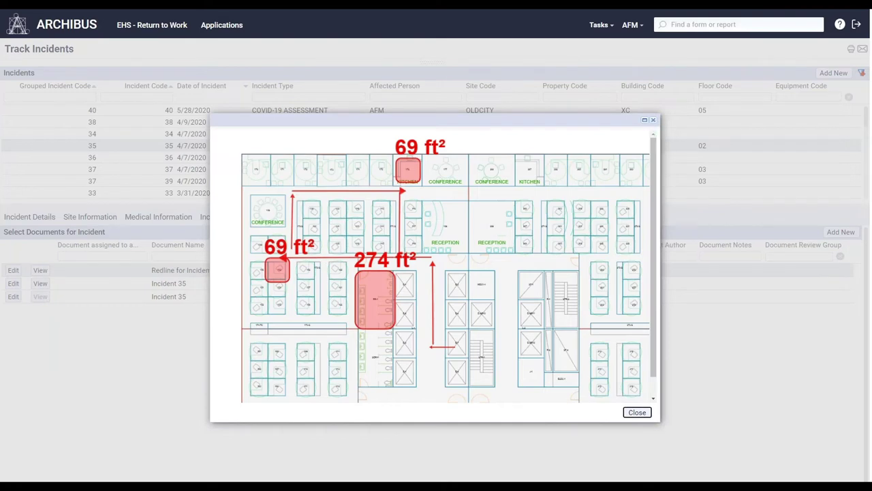
pyautogui.click(653, 122)
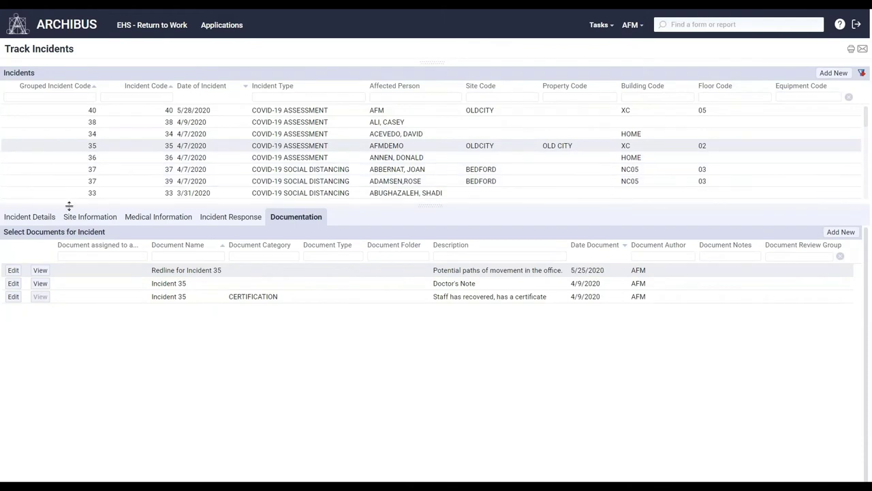
pyautogui.click(208, 221)
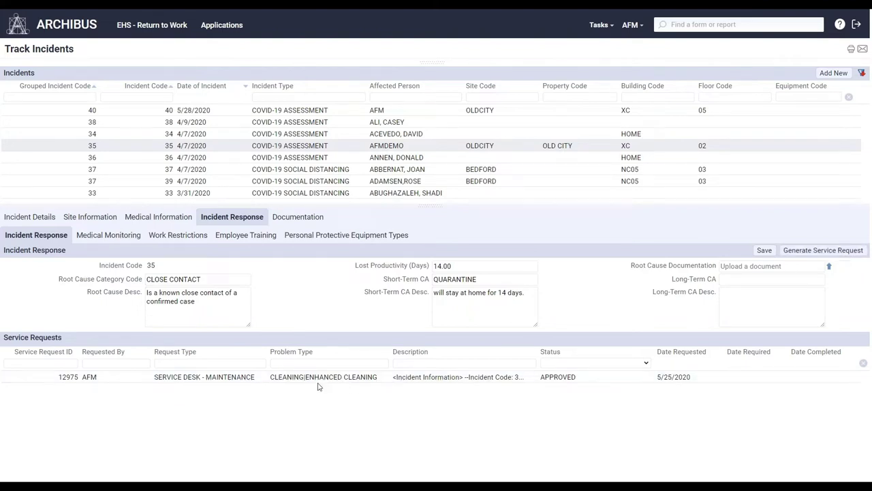
# Generate a service request from incident 35 with type SERVICE DESK - MAINTENANCE
pyautogui.click(833, 252)
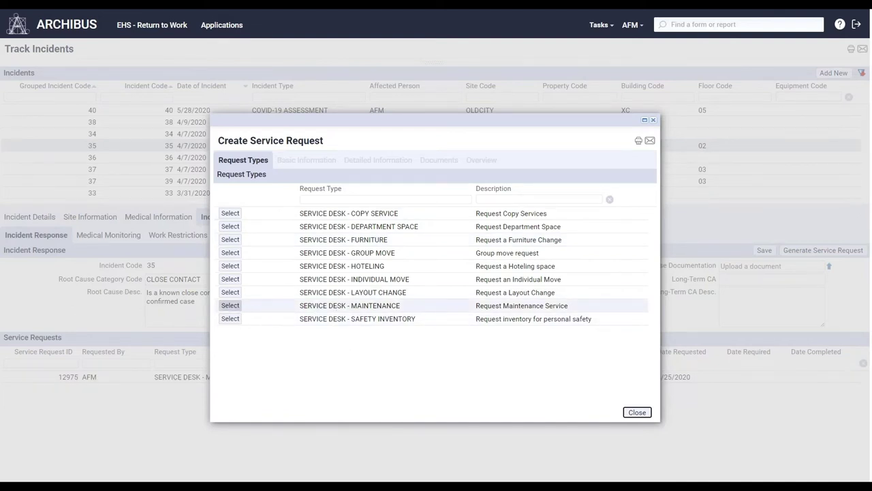
pyautogui.click(229, 305)
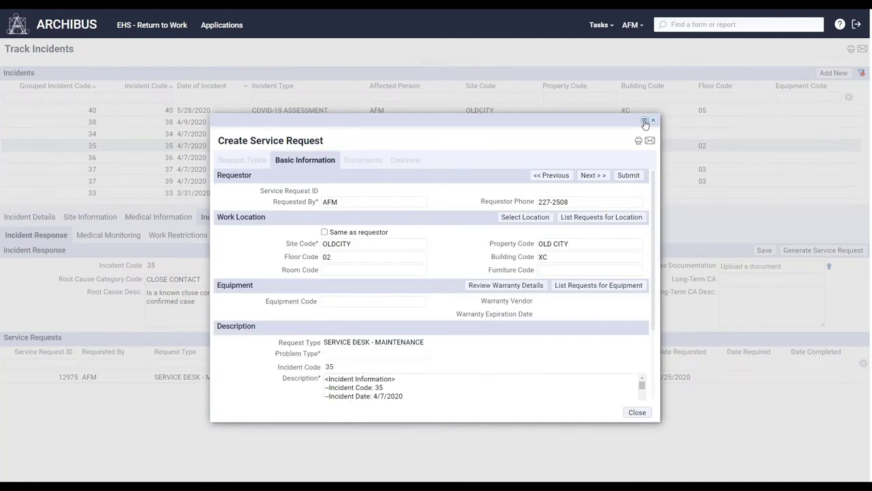
pyautogui.moveTo(658, 202); pyautogui.dragTo(745, 201)
pyautogui.scroll(-3, 477, 287)
# Set the problem type to OFFICE EQUIPMENT|FURNITURE
pyautogui.click(417, 256)
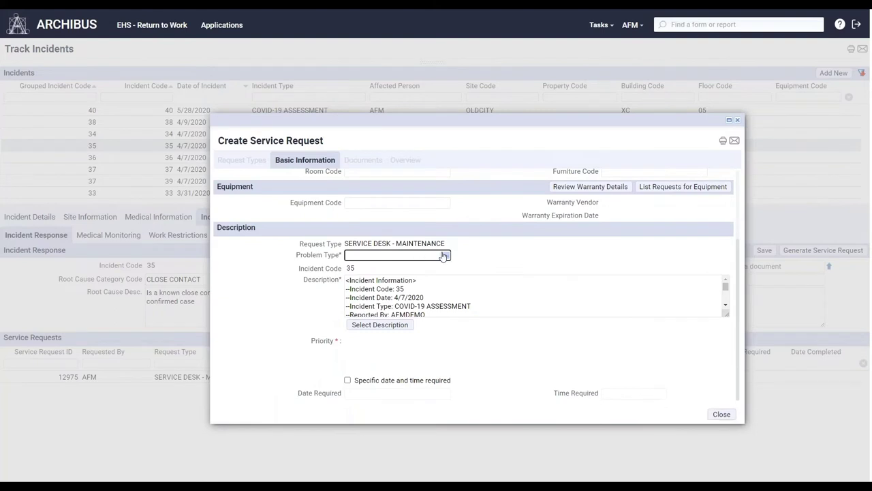
pyautogui.click(446, 255)
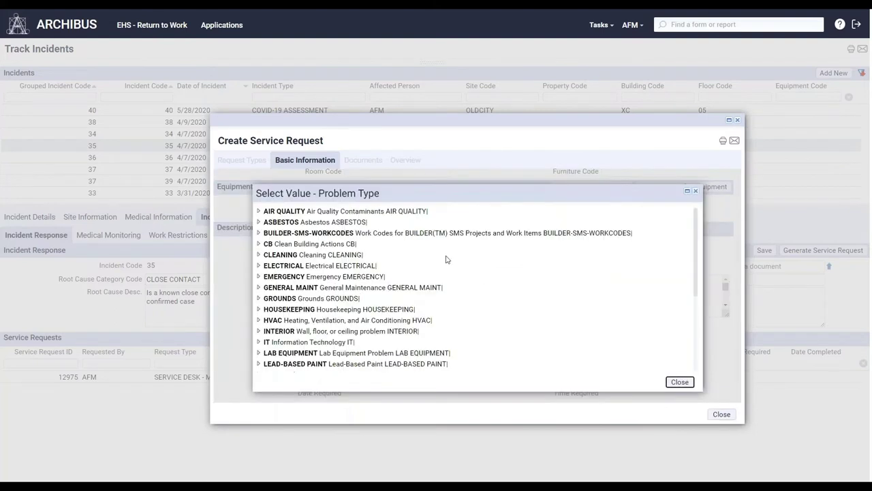
pyautogui.click(258, 254)
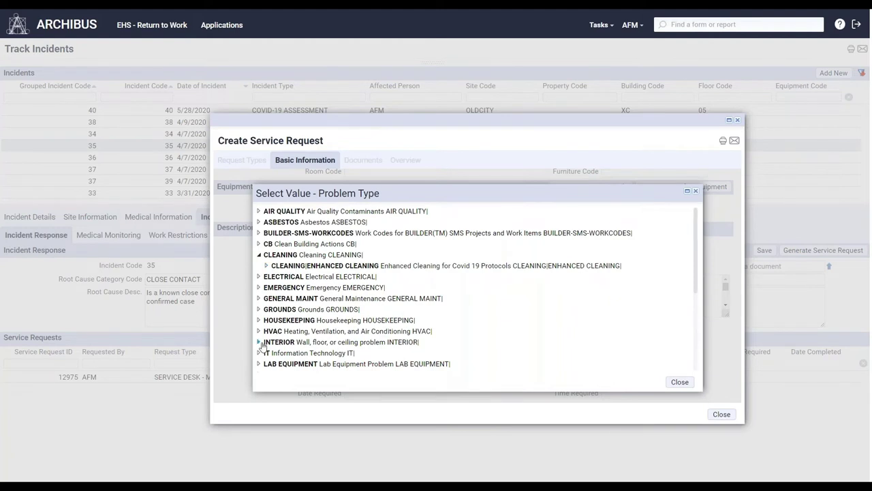
pyautogui.scroll(-2, 261, 307)
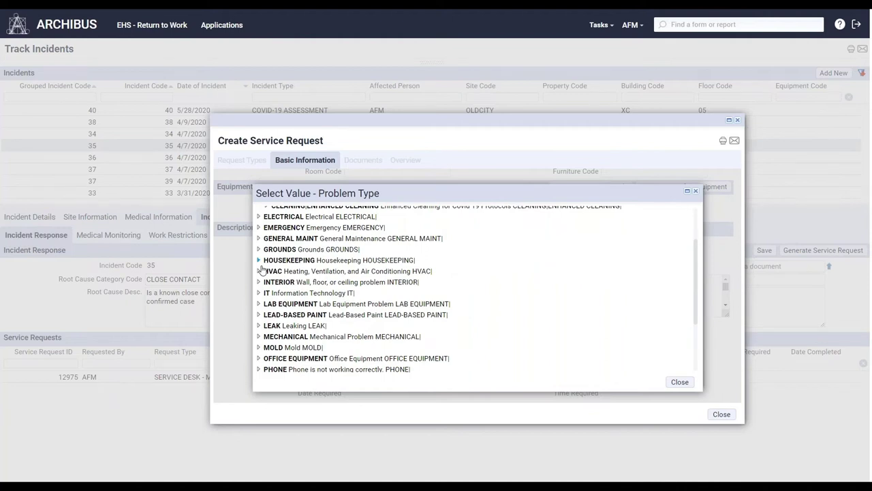
pyautogui.scroll(-1, 262, 270)
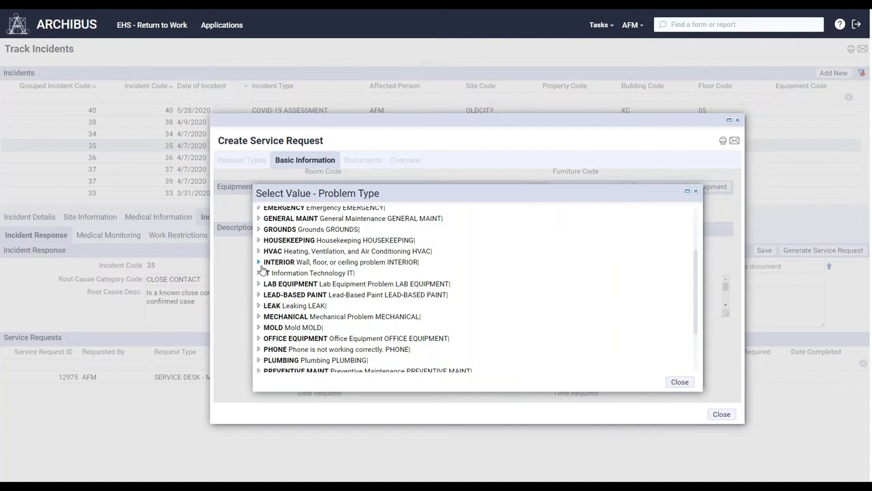
pyautogui.click(259, 338)
pyautogui.scroll(-4, 261, 340)
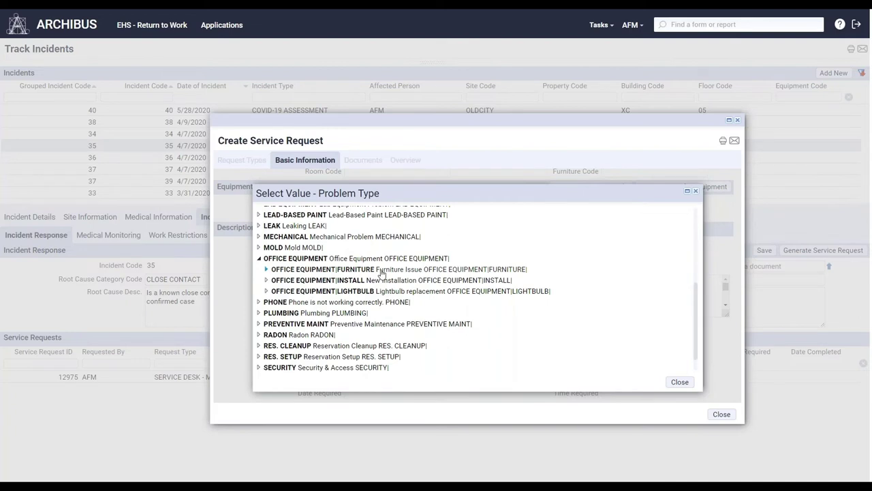
pyautogui.click(381, 271)
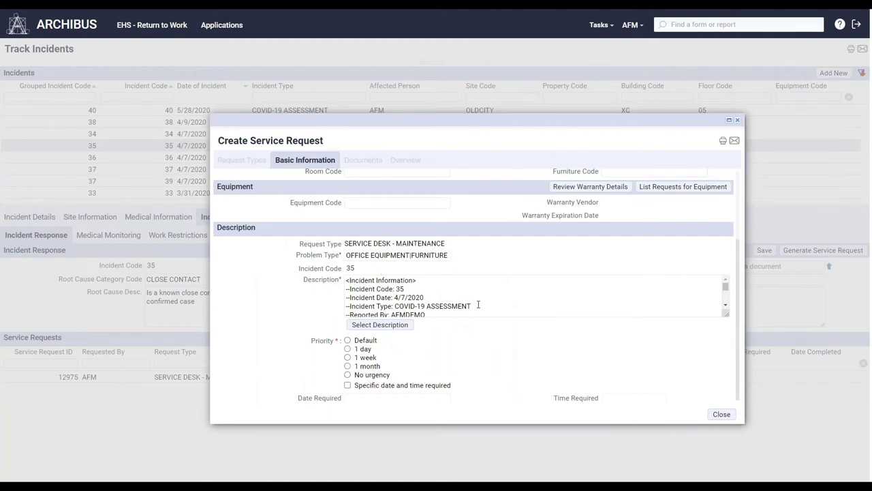
# Give the furniture request a 1 week priority and submit it as request 12978
pyautogui.moveTo(727, 315); pyautogui.dragTo(728, 383)
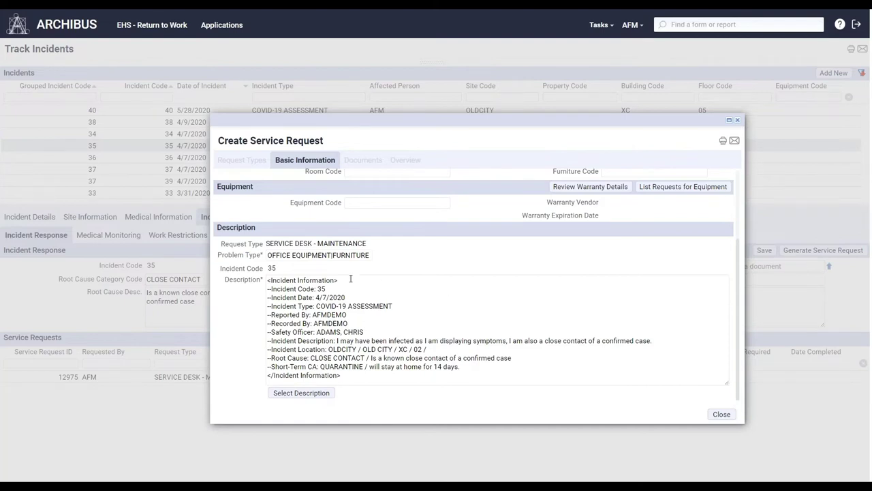
pyautogui.moveTo(367, 255)
pyautogui.scroll(-1, 348, 331)
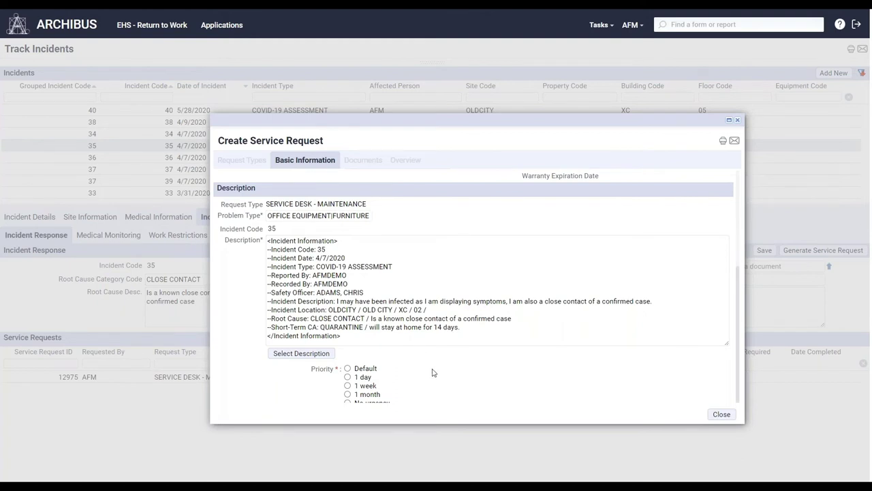
pyautogui.scroll(-1, 432, 372)
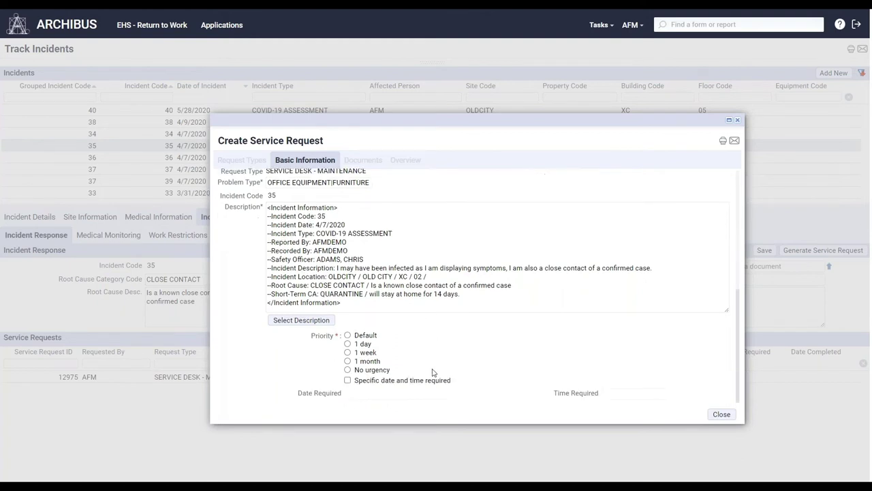
pyautogui.click(348, 352)
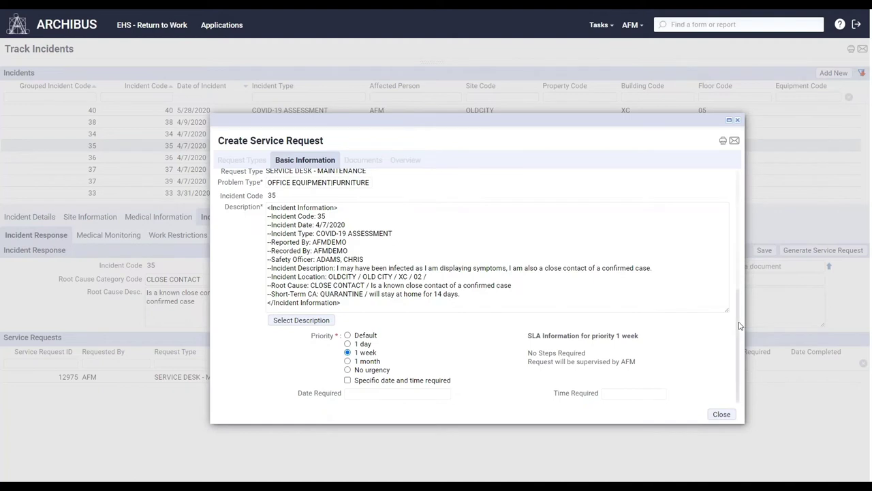
pyautogui.moveTo(739, 326); pyautogui.dragTo(743, 192)
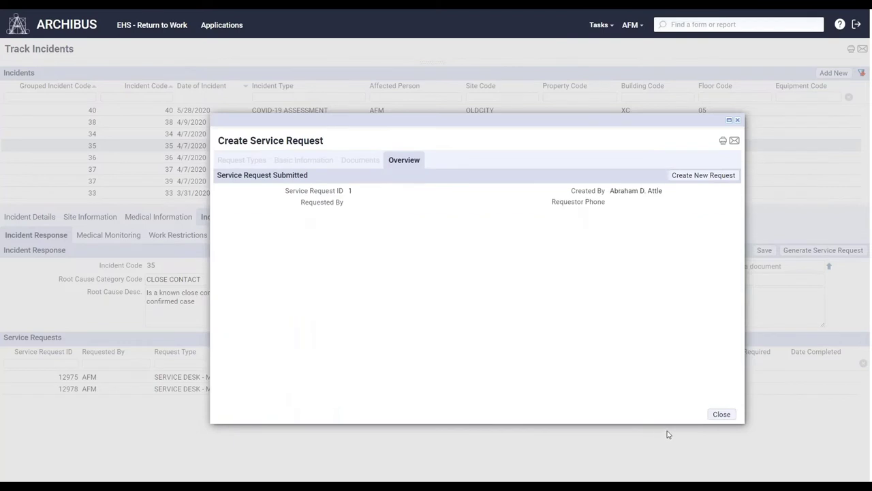
pyautogui.click(721, 414)
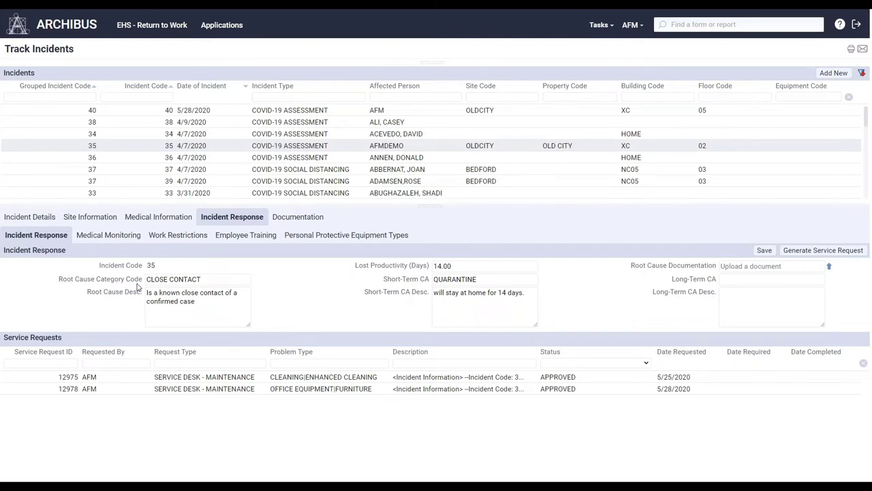
# Browse the root cause categories but keep CLOSE CONTACT, then show the Medical Monitoring follow-ups
pyautogui.click(203, 279)
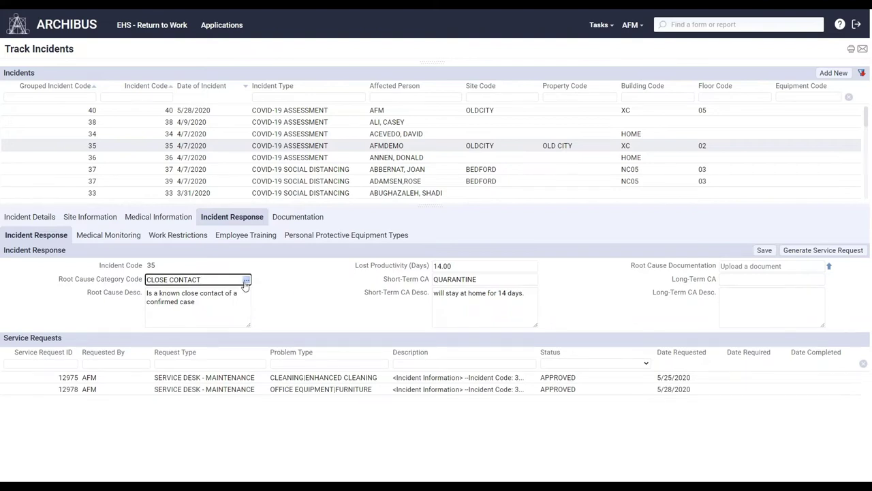
pyautogui.click(245, 282)
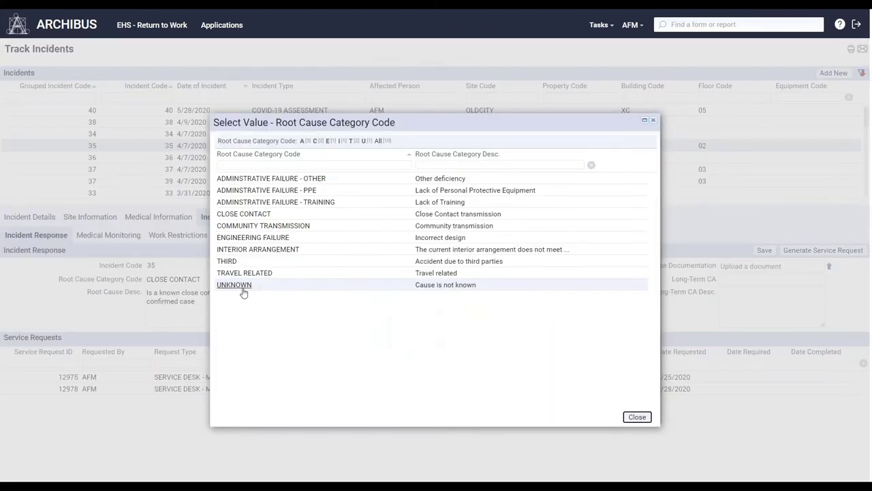
pyautogui.click(279, 230)
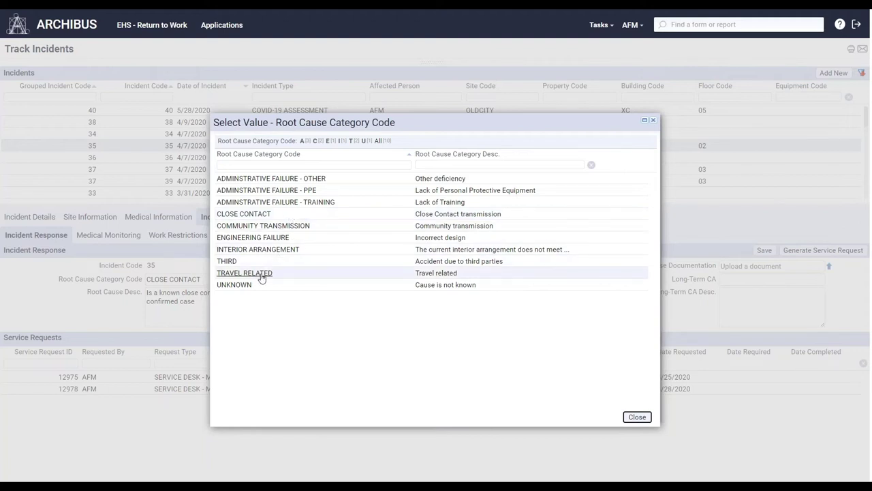
pyautogui.click(634, 416)
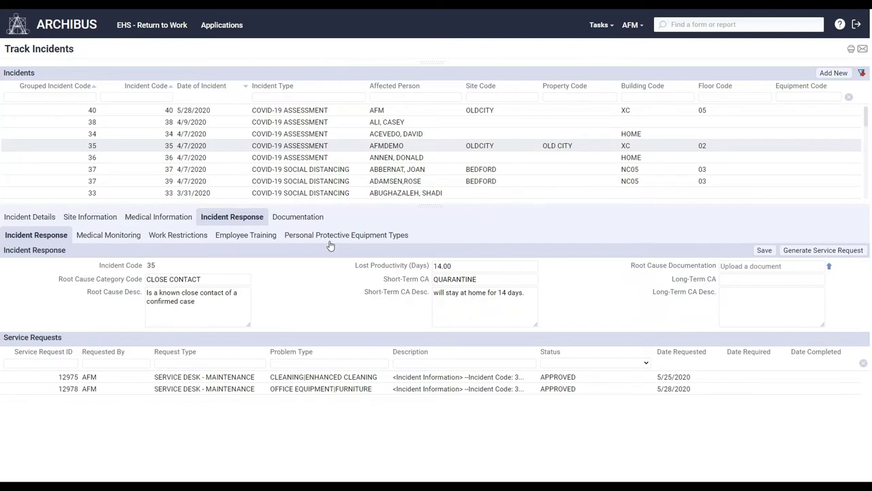
pyautogui.click(126, 238)
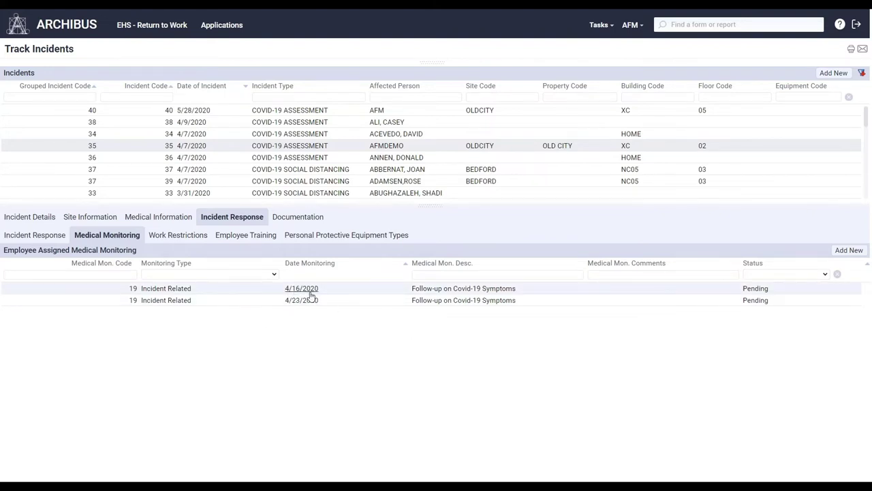
# Mark the 4/16/2020 Covid-19 follow-up Done with resulting action 'week 1 still symptomatic', and save
pyautogui.click(431, 292)
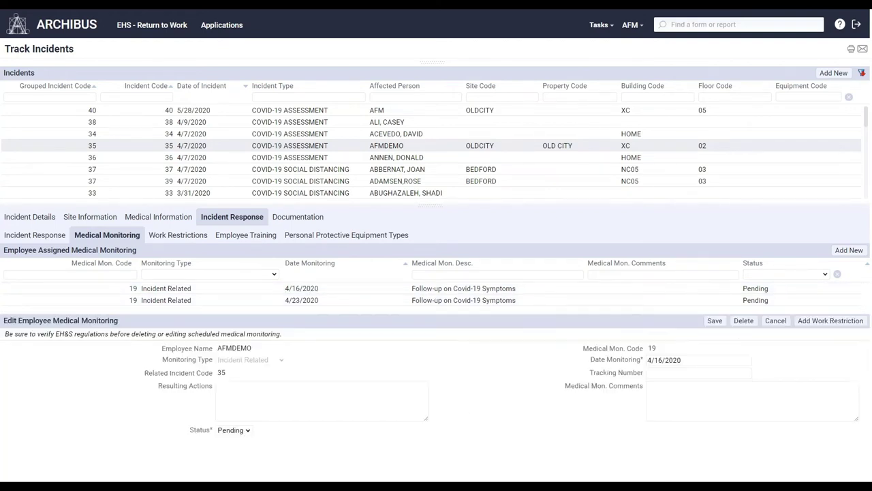
pyautogui.click(248, 430)
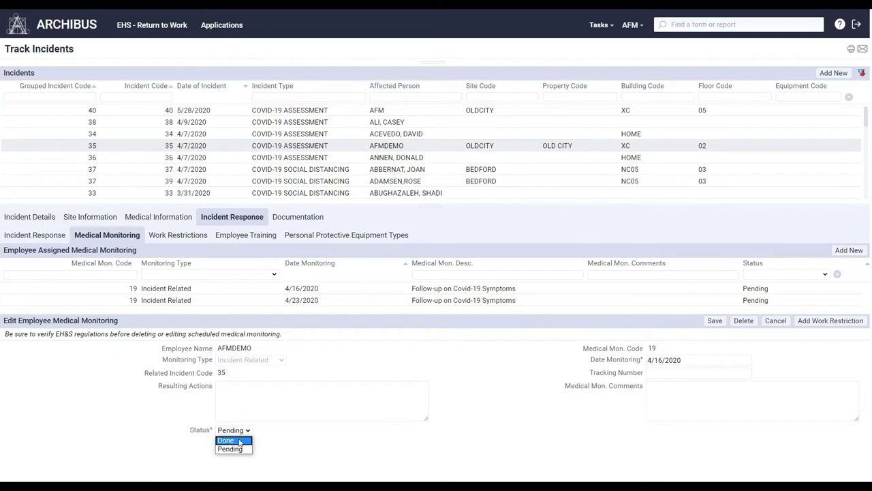
pyautogui.click(238, 441)
pyautogui.click(268, 403)
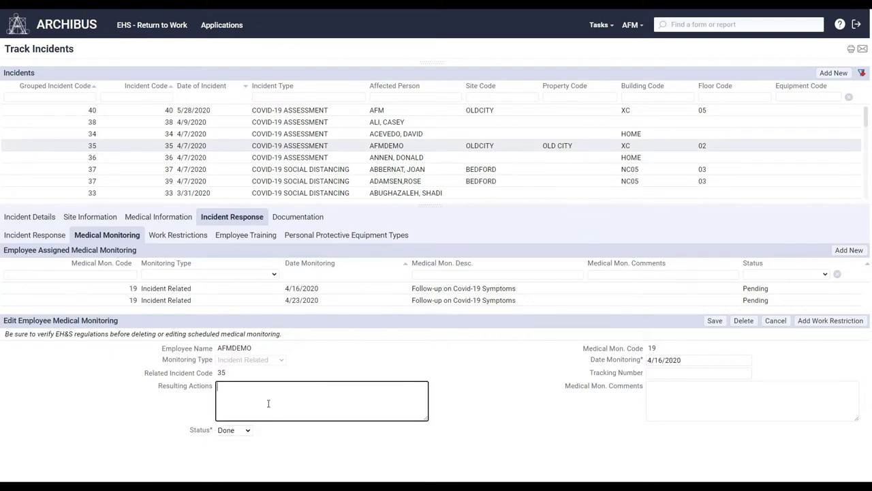
pyautogui.write('week 1 still symptomatic')
pyautogui.click(477, 412)
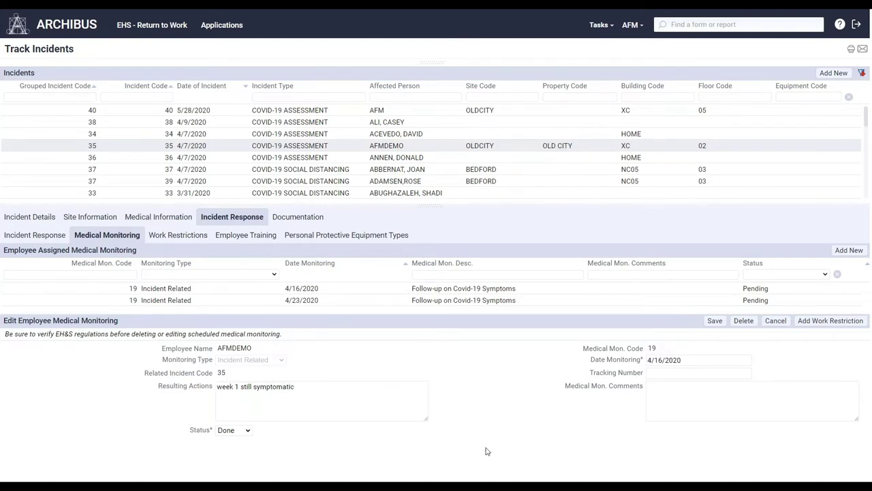
pyautogui.click(714, 321)
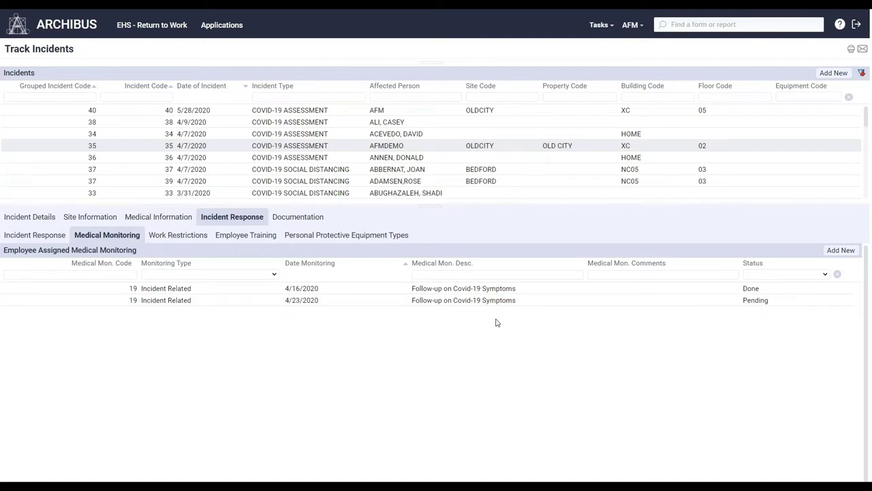
# Show incident 35's work restrictions and review the SELF-QUARANTINE restriction's types without changes
pyautogui.click(203, 239)
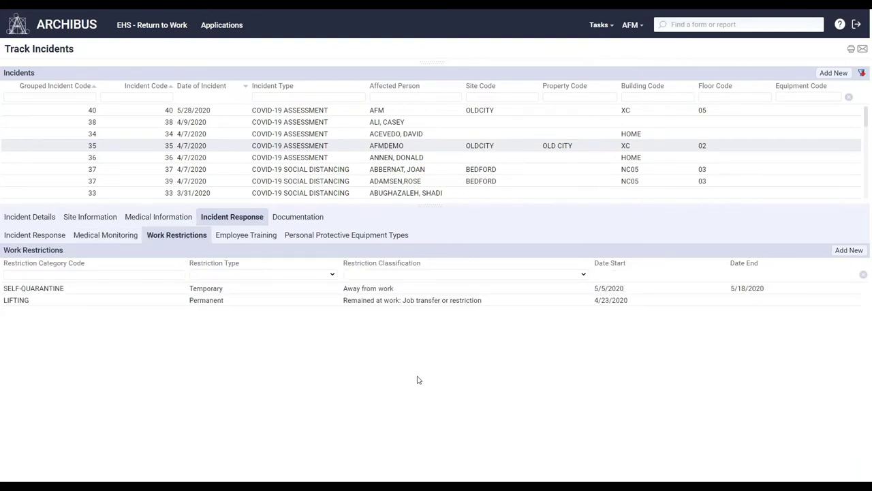
pyautogui.click(366, 290)
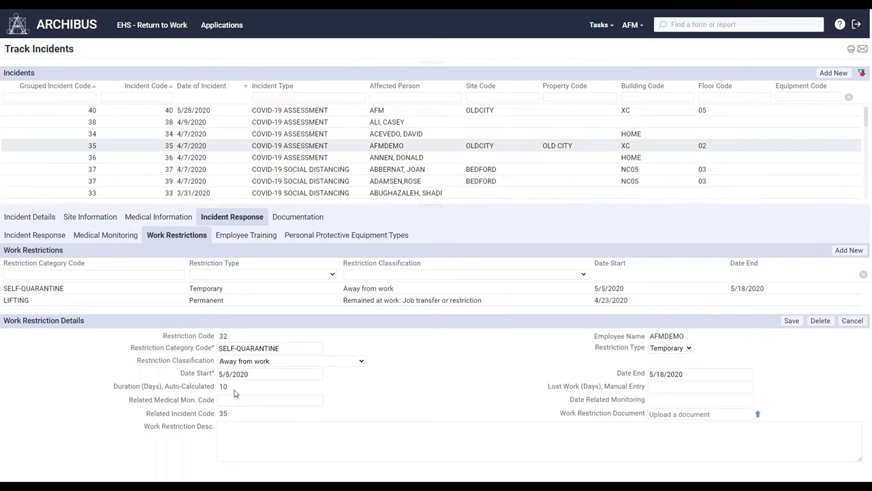
pyautogui.click(671, 348)
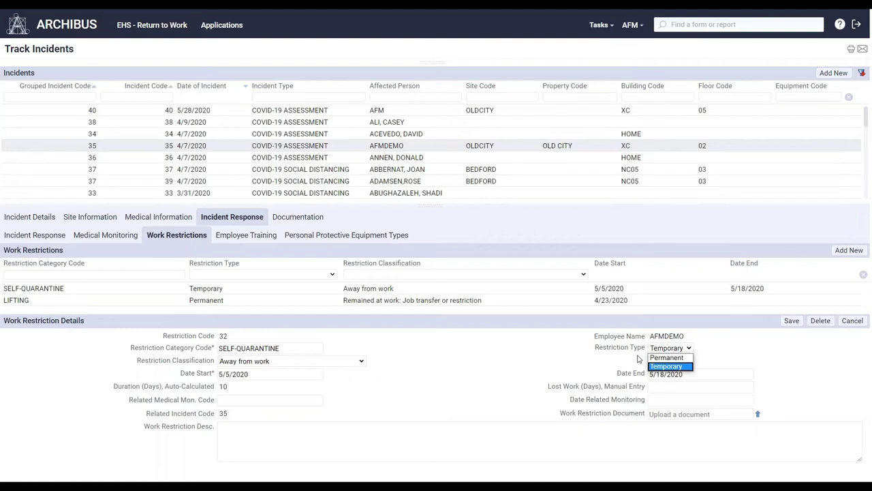
pyautogui.click(631, 364)
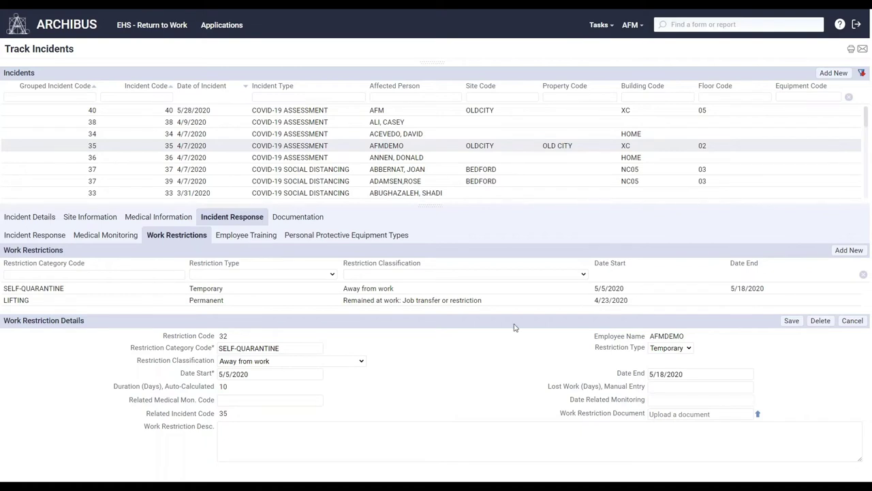
# Review the permanent LIFTING restriction's details and classification options, leaving them unchanged
pyautogui.click(217, 304)
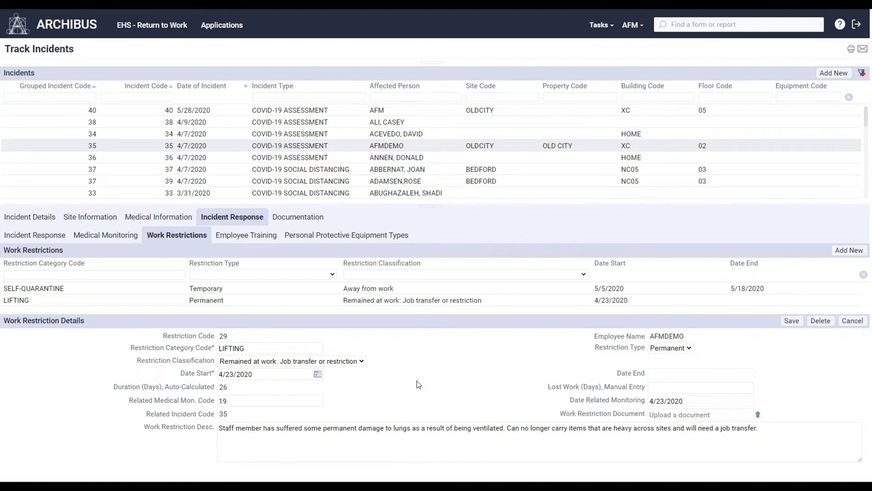
pyautogui.click(361, 362)
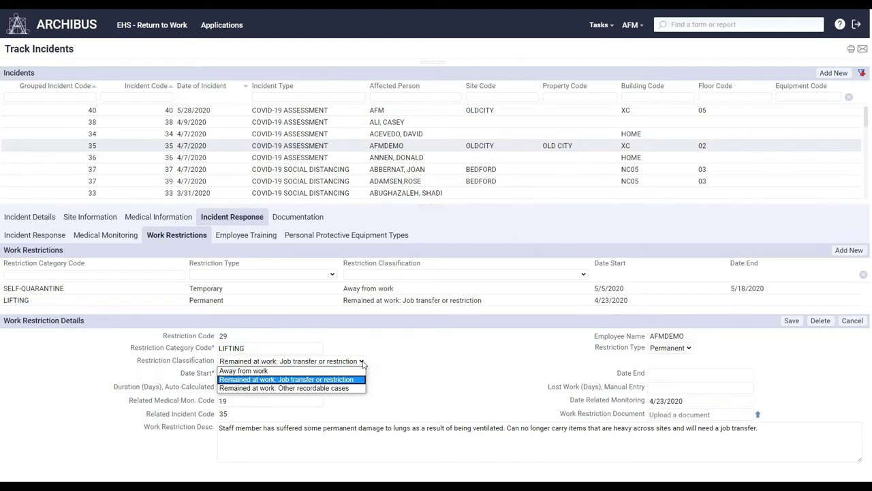
pyautogui.click(399, 371)
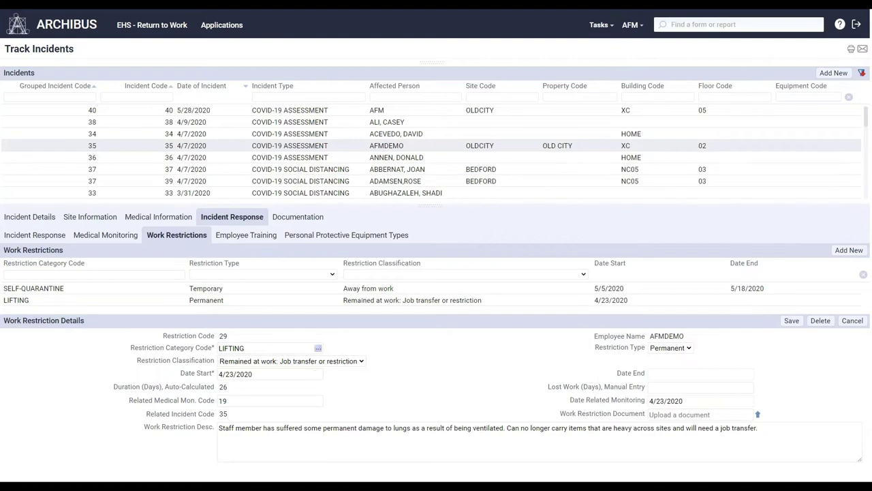
pyautogui.click(152, 217)
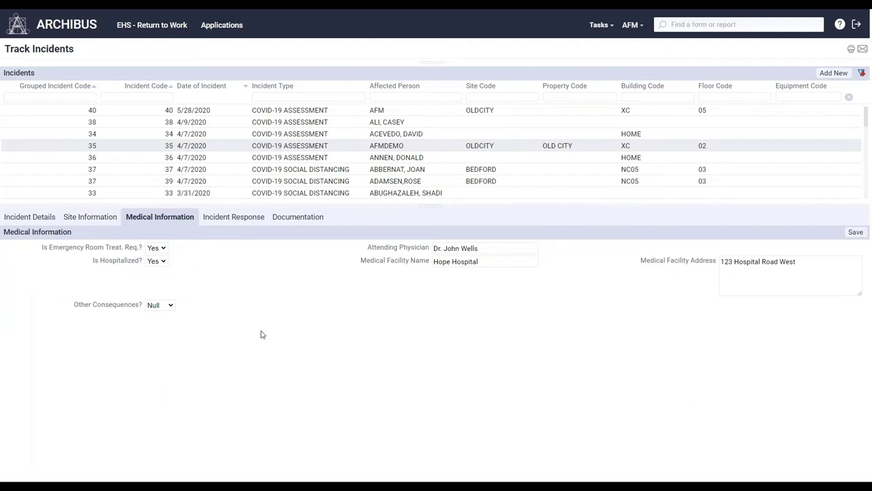
pyautogui.click(172, 307)
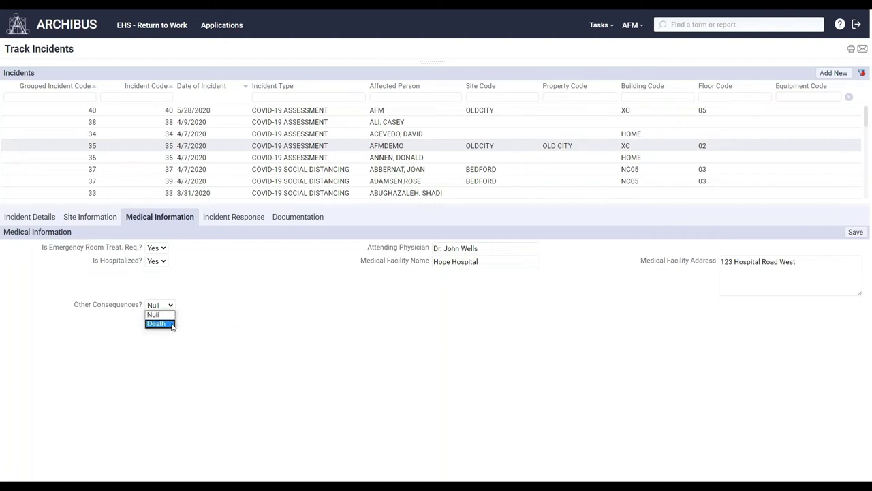
pyautogui.click(247, 343)
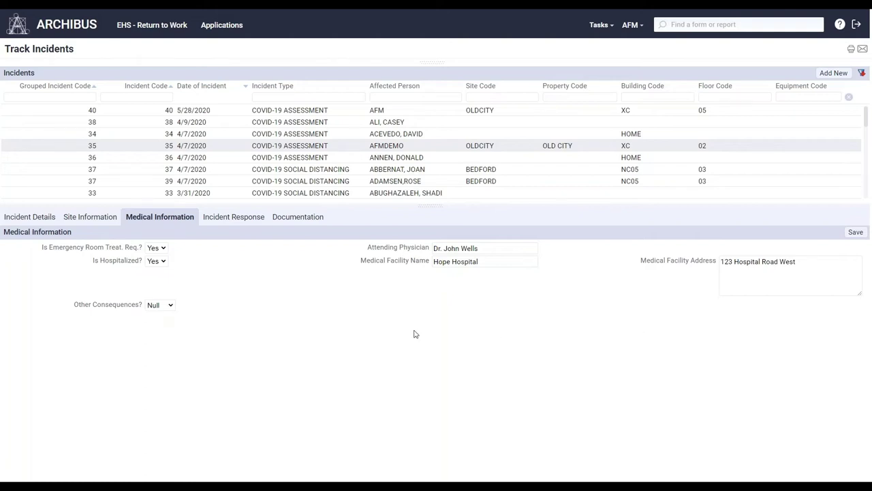
pyautogui.click(243, 220)
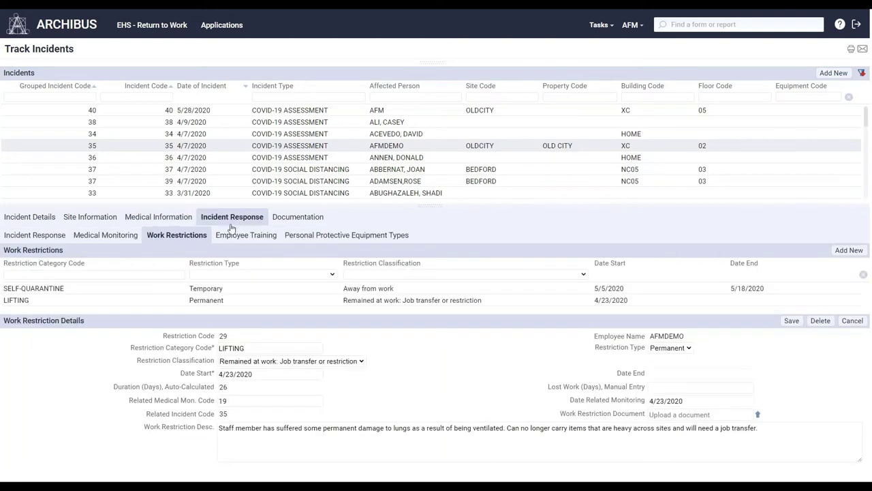
# In incident 35's Incident Response form, choose RECOVERED for Long-Term CA, save, and confirm
pyautogui.click(36, 235)
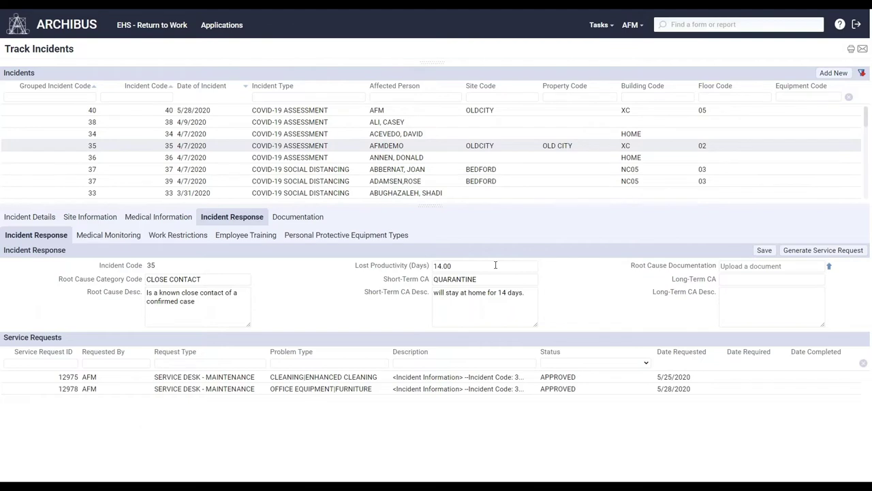
pyautogui.click(407, 265)
pyautogui.click(488, 299)
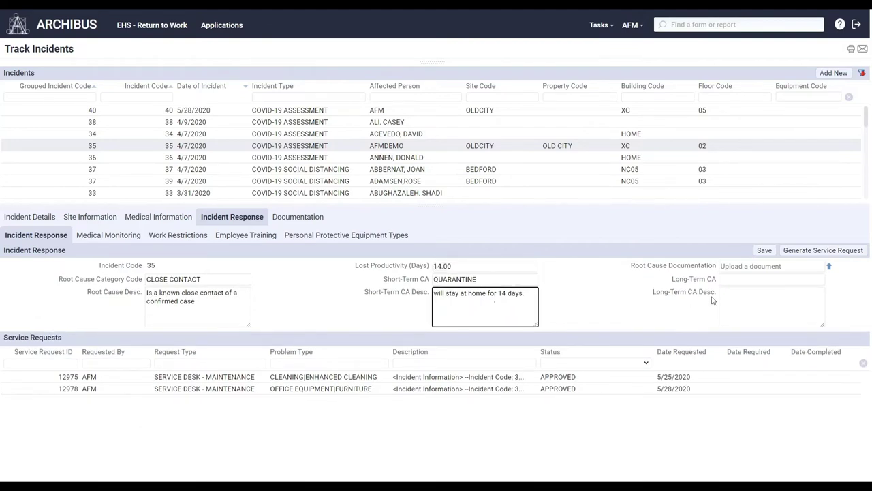
pyautogui.click(752, 280)
pyautogui.write('R')
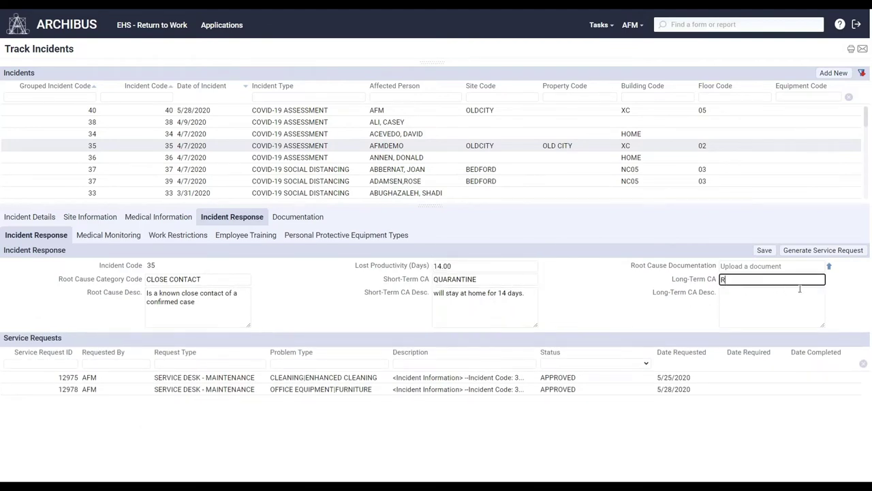
pyautogui.click(759, 294)
pyautogui.click(772, 303)
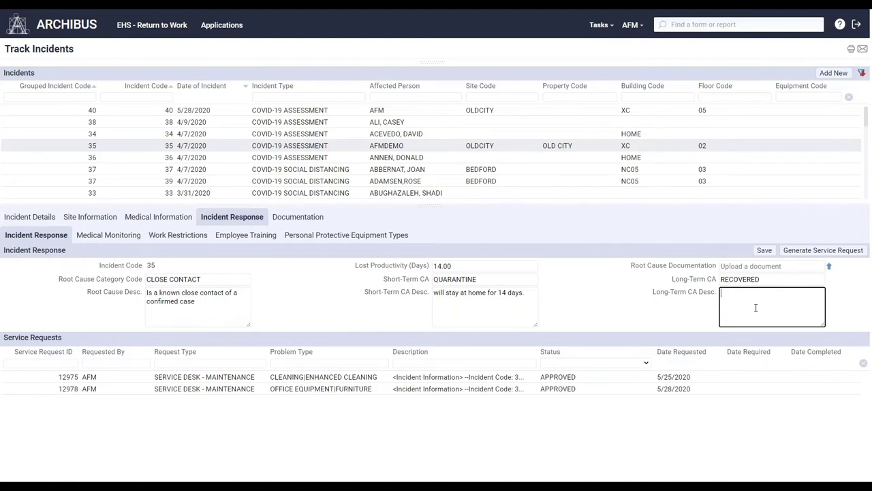
pyautogui.click(764, 250)
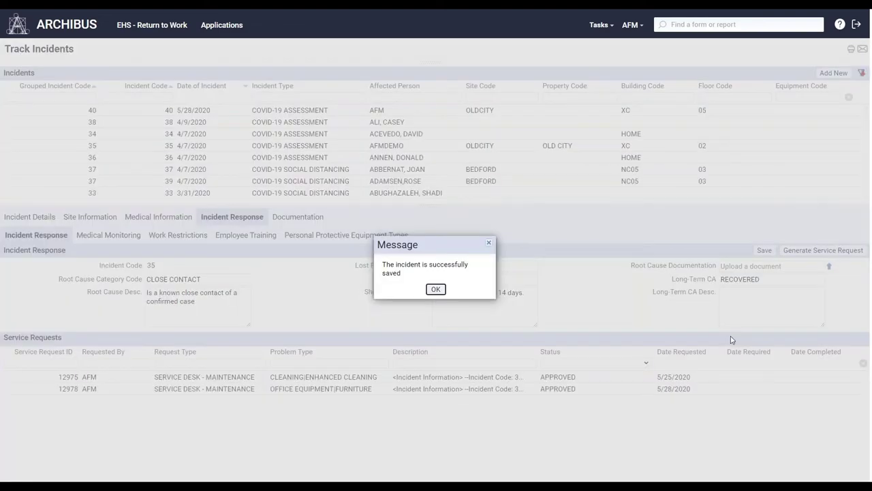
pyautogui.click(436, 289)
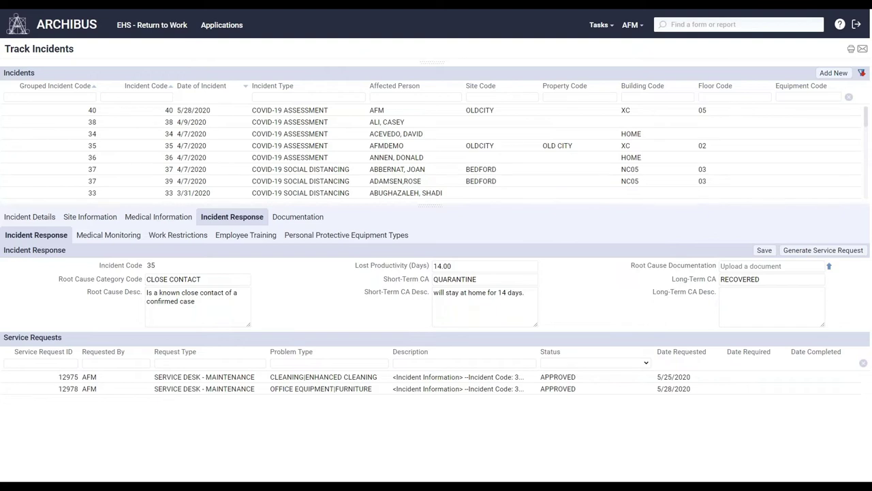
# Show the completed RETURNING training, then the FACE SHIELDS protective equipment entry
pyautogui.click(238, 236)
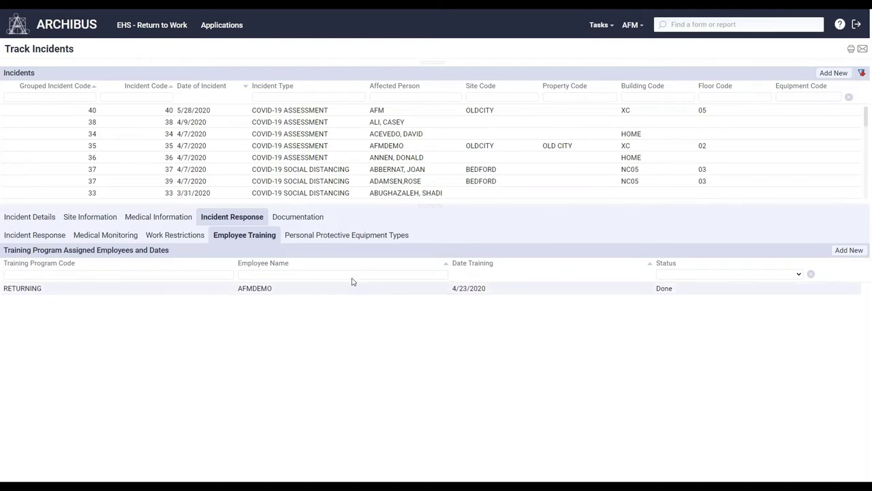
pyautogui.click(360, 240)
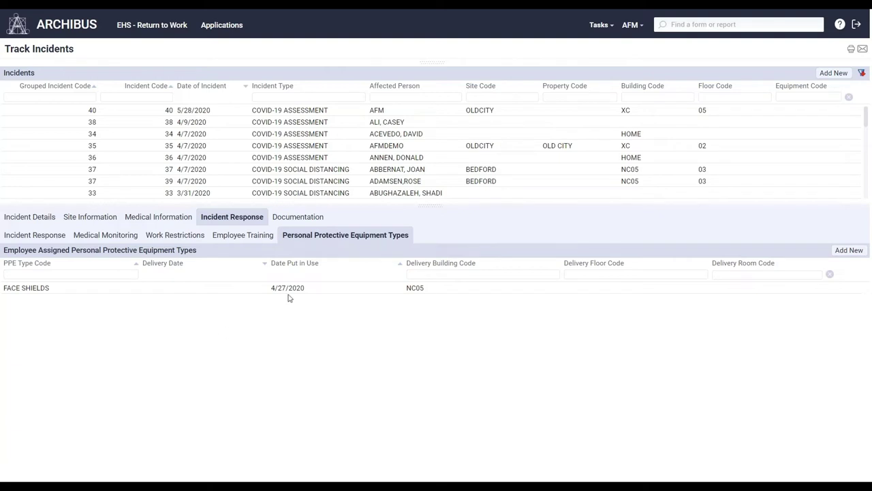
# Review incident 37's details, response and training, then return to the EHS - Return to Work dashboard
pyautogui.click(337, 175)
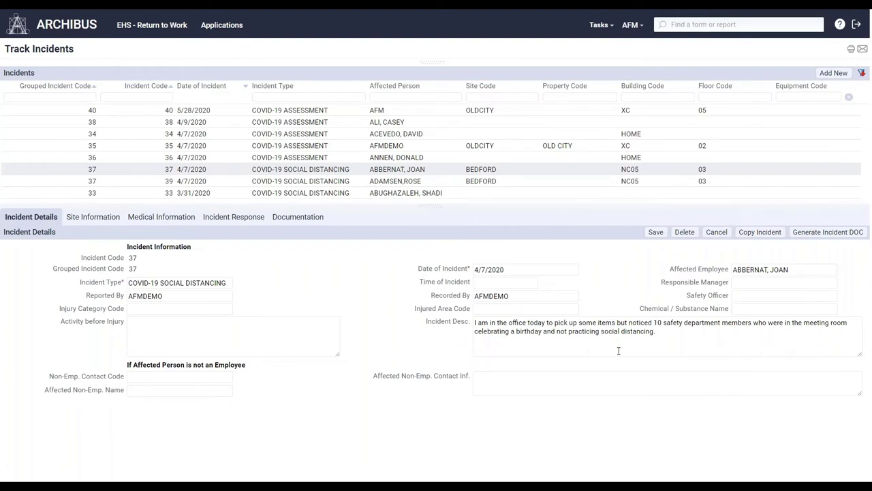
pyautogui.moveTo(678, 340); pyautogui.dragTo(619, 334)
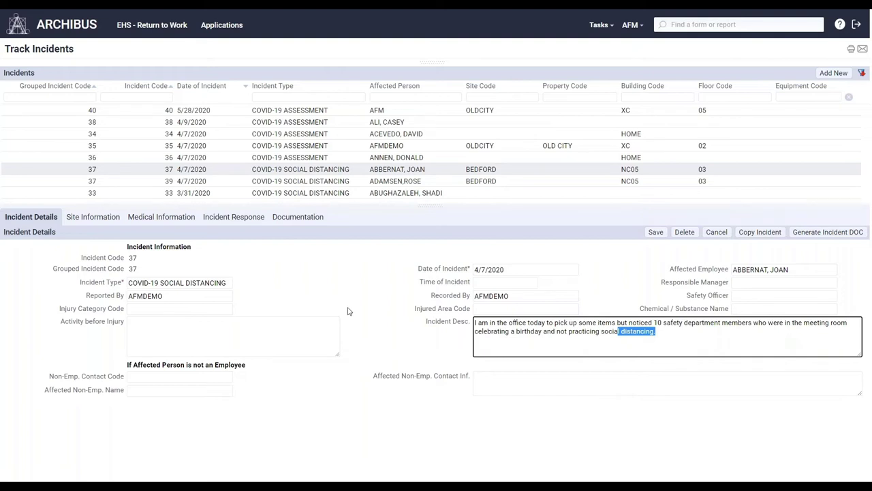
pyautogui.click(248, 218)
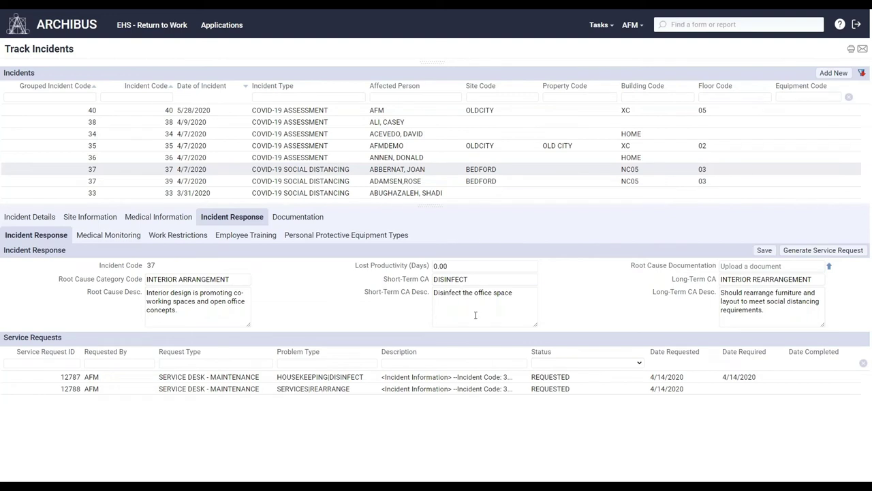
pyautogui.click(249, 239)
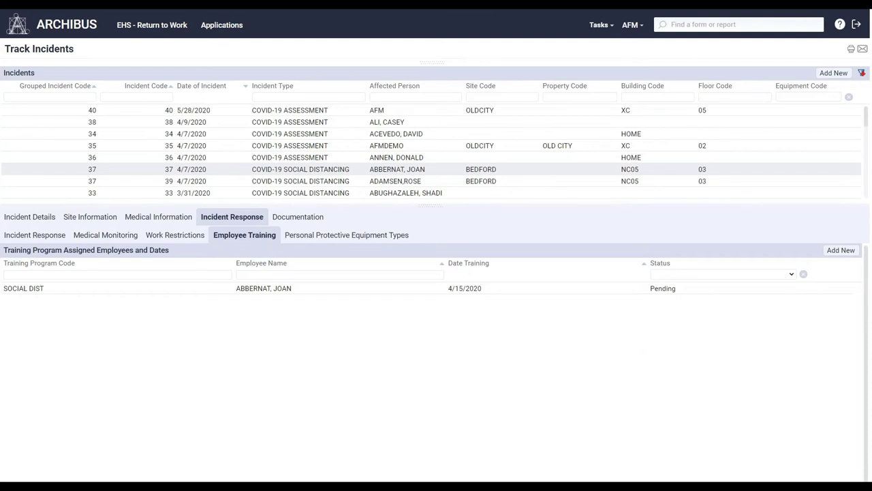
pyautogui.click(29, 219)
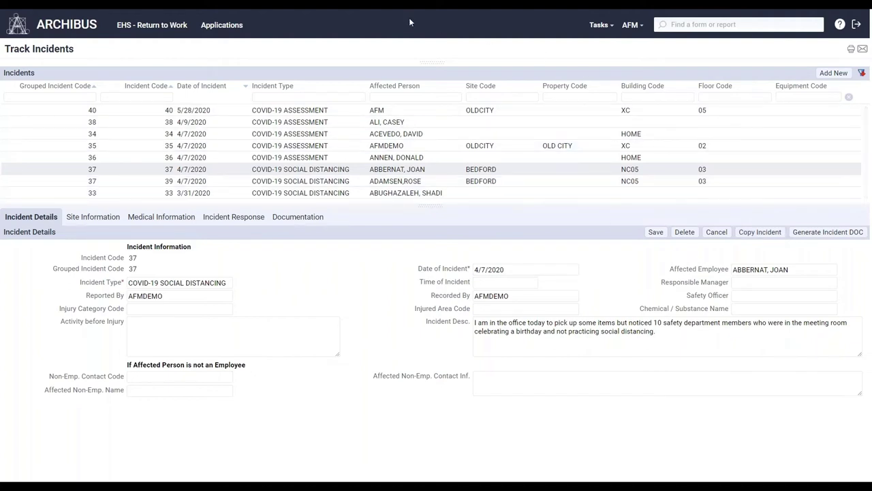
pyautogui.click(151, 26)
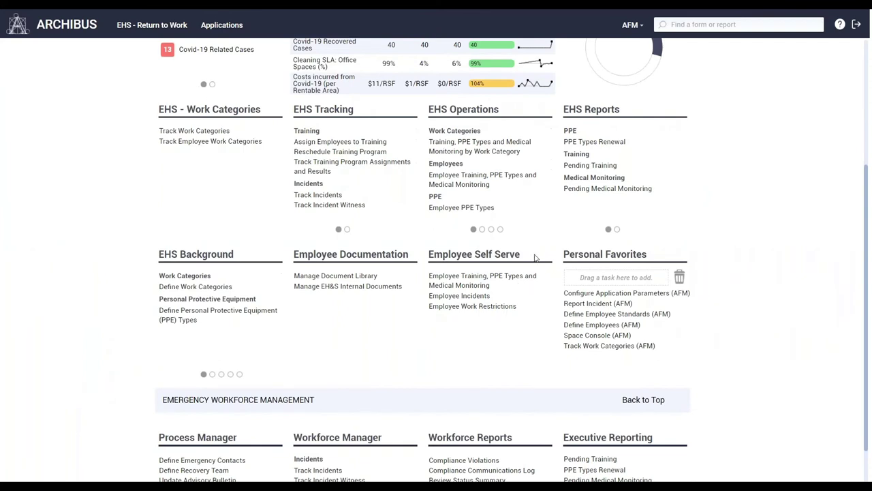
# Page the EHS Operations links to Incidents and open the Incident Service Requests report
pyautogui.click(500, 228)
pyautogui.click(500, 228)
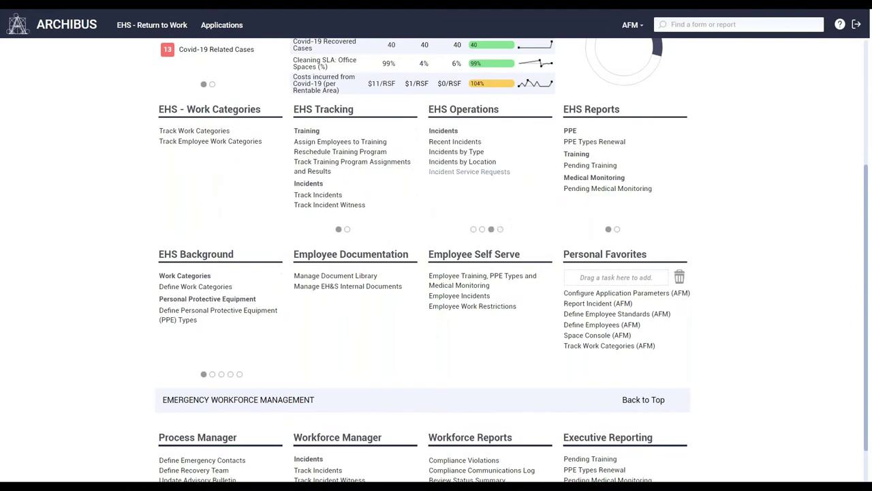
pyautogui.click(503, 178)
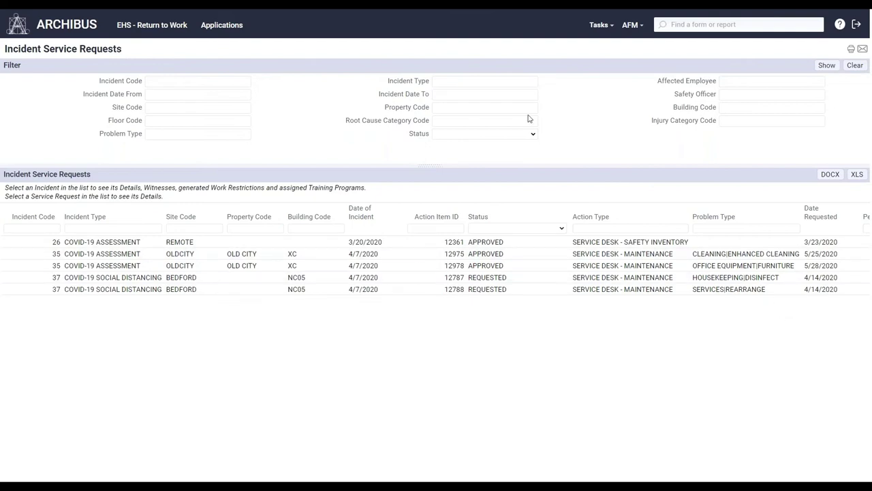
# Return to the EHS - Return to Work dashboard and open the Incidents Log report
pyautogui.click(163, 25)
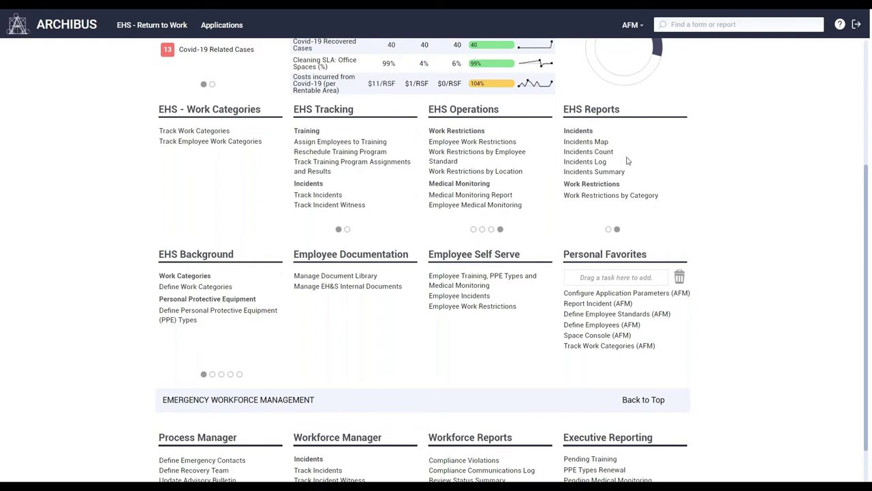
pyautogui.click(586, 162)
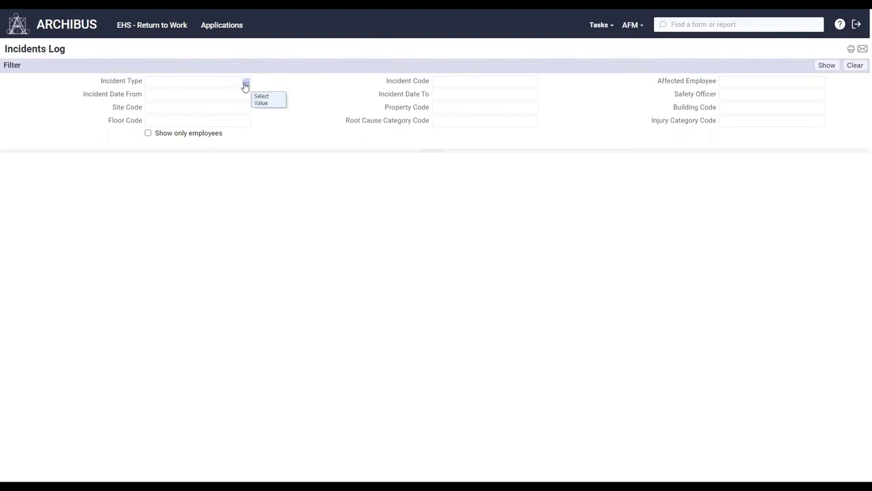
# Filter the Incidents Log to COVID-19 ASSESSMENT, SOCIAL DISTANCING and SUPPORT types, showing lost-day columns
pyautogui.click(245, 85)
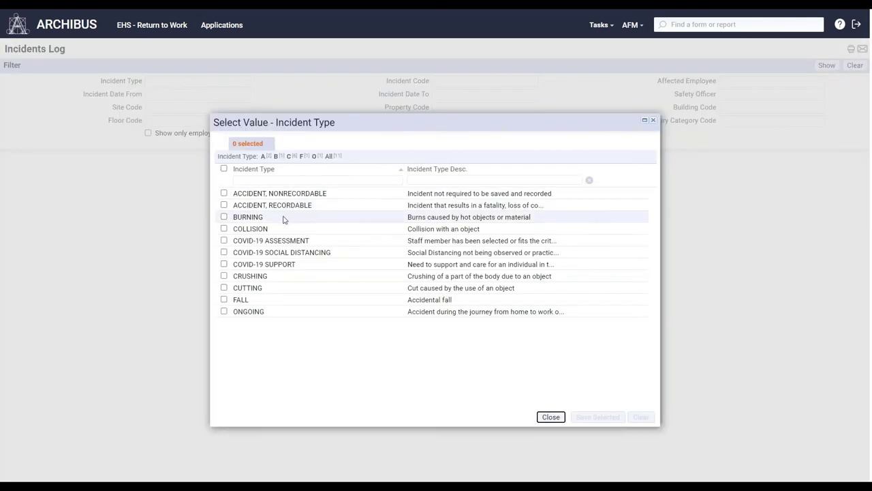
pyautogui.click(223, 240)
pyautogui.click(223, 252)
pyautogui.click(224, 264)
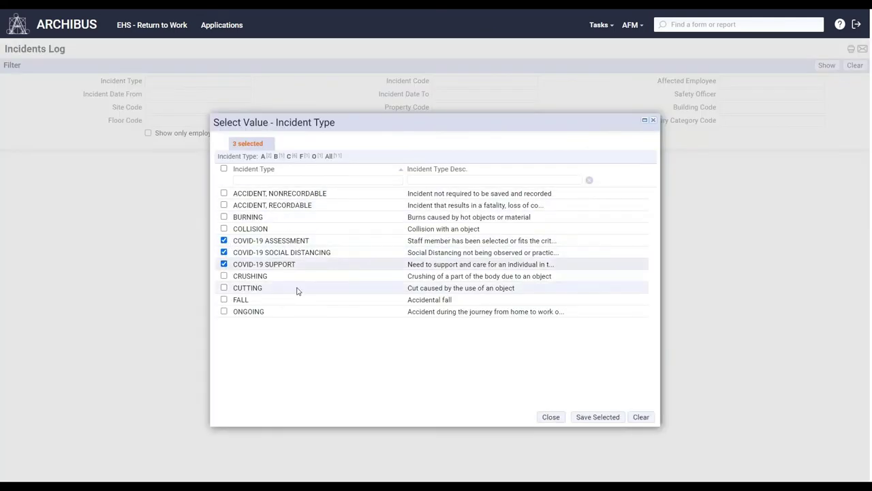
pyautogui.click(593, 416)
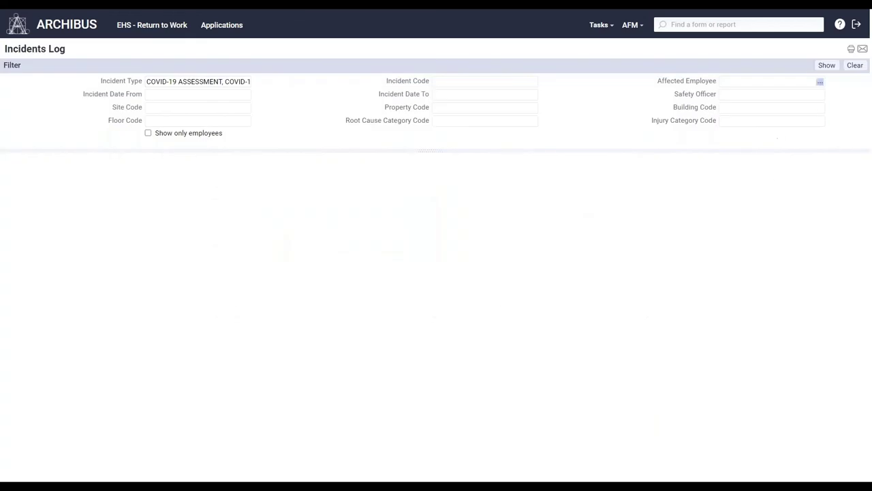
pyautogui.click(827, 66)
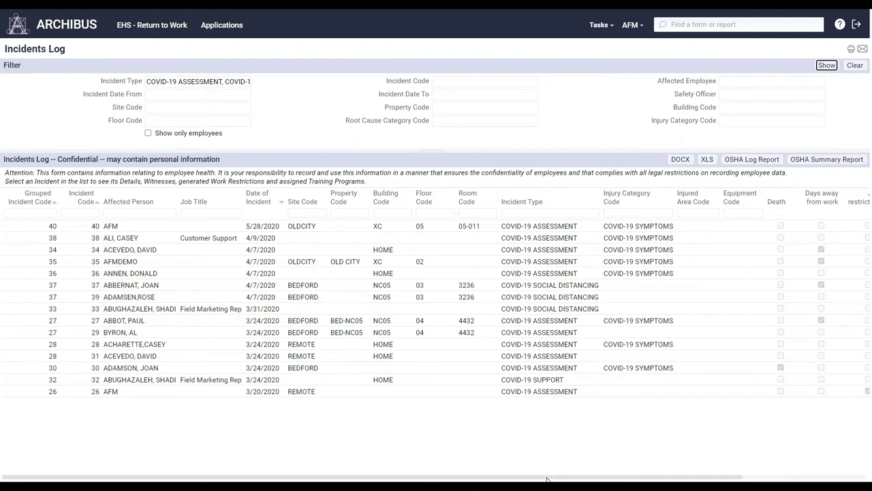
pyautogui.moveTo(546, 480); pyautogui.dragTo(711, 481)
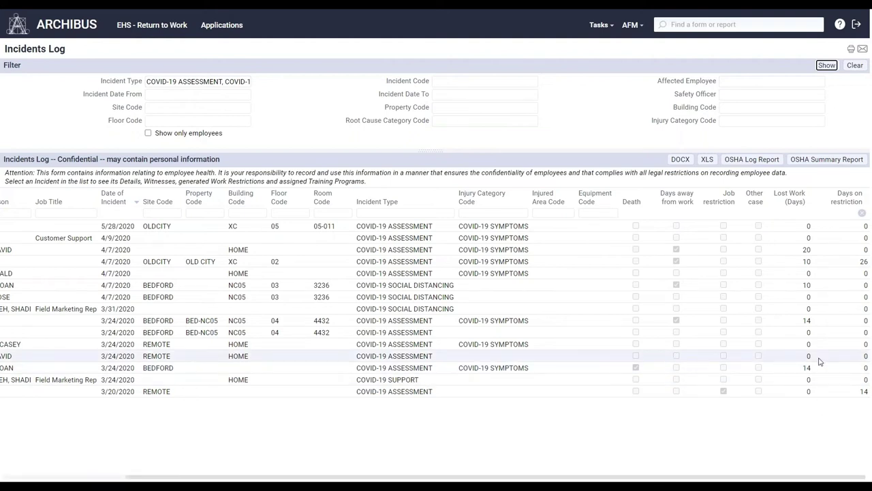
# Generate the OSHA Form 300 log as a PDF for year 2020
pyautogui.click(752, 161)
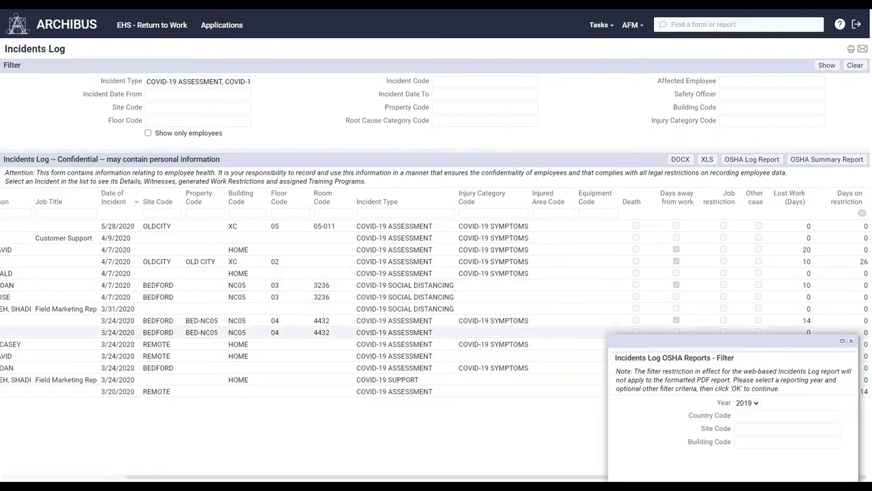
pyautogui.click(756, 404)
pyautogui.click(743, 412)
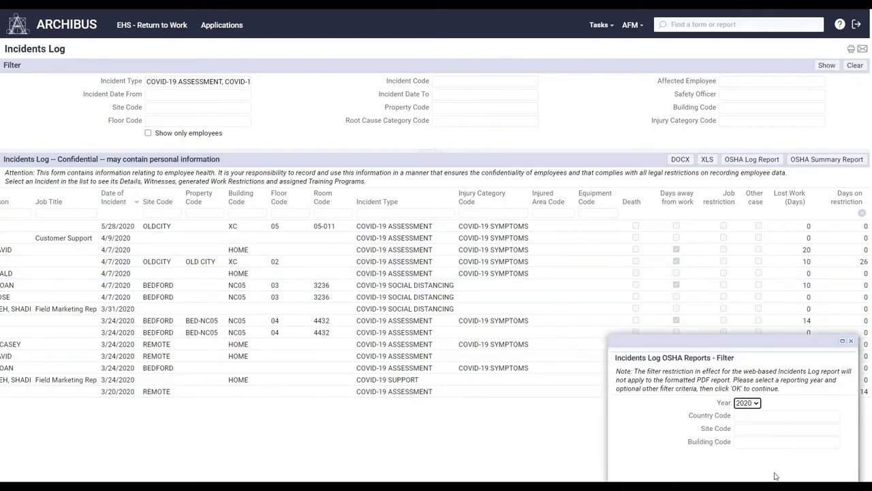
pyautogui.click(845, 470)
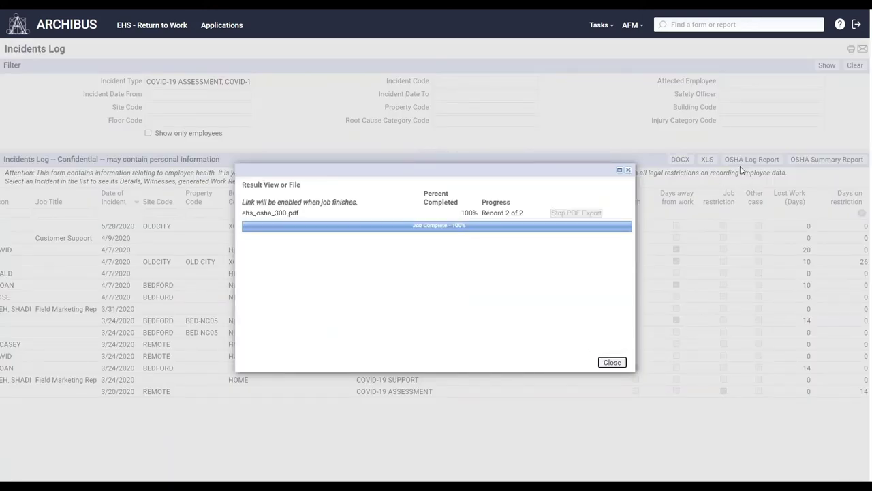
# Review ehs_osha_300.pdf maximized and zoomed in, then close it
pyautogui.click(288, 215)
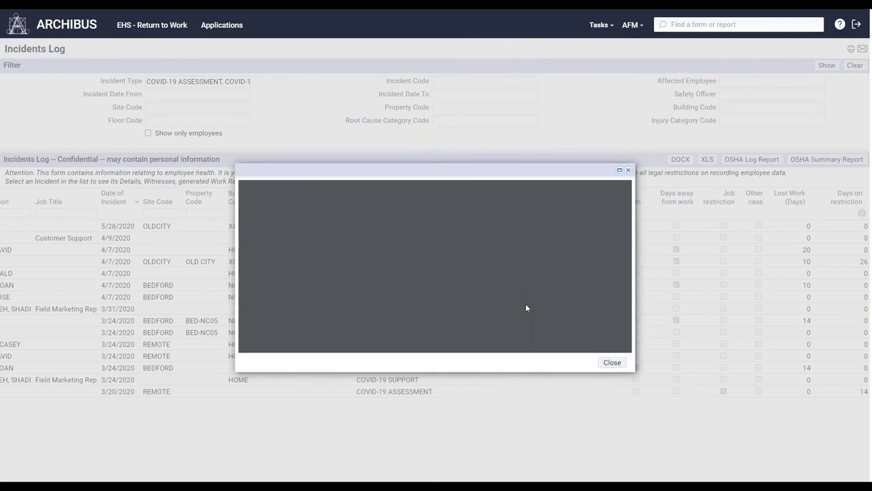
pyautogui.click(620, 170)
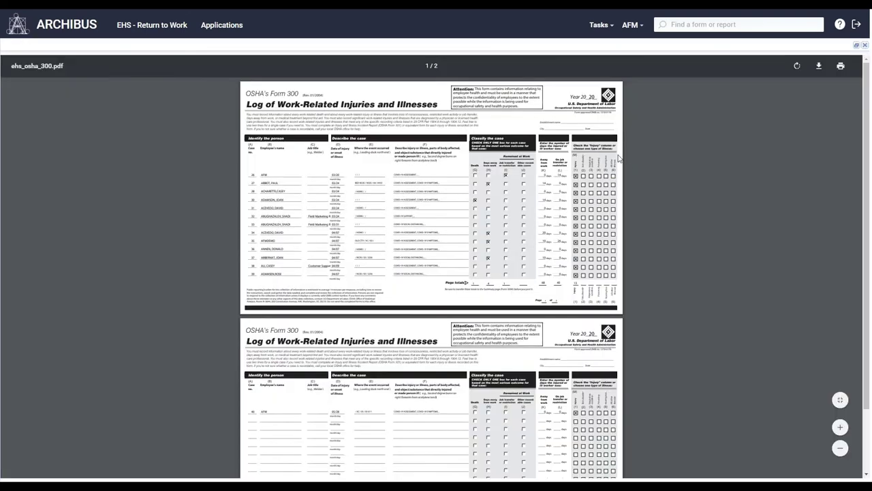
pyautogui.click(841, 428)
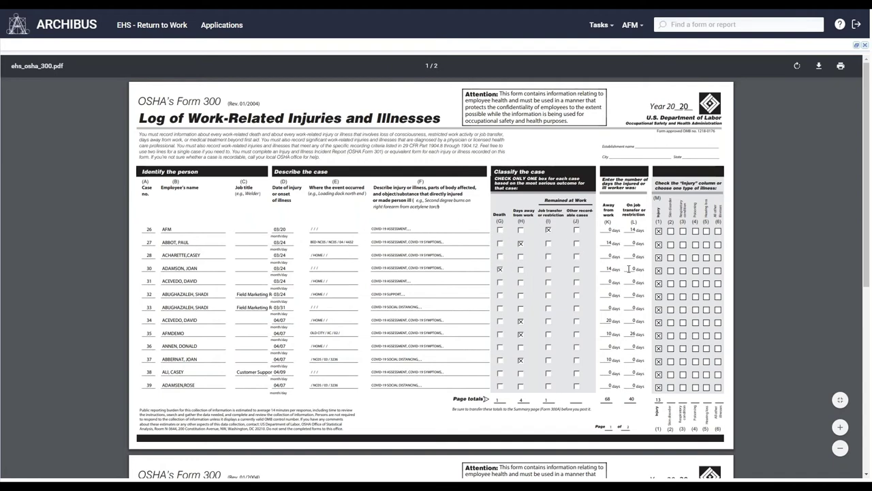
pyautogui.click(865, 45)
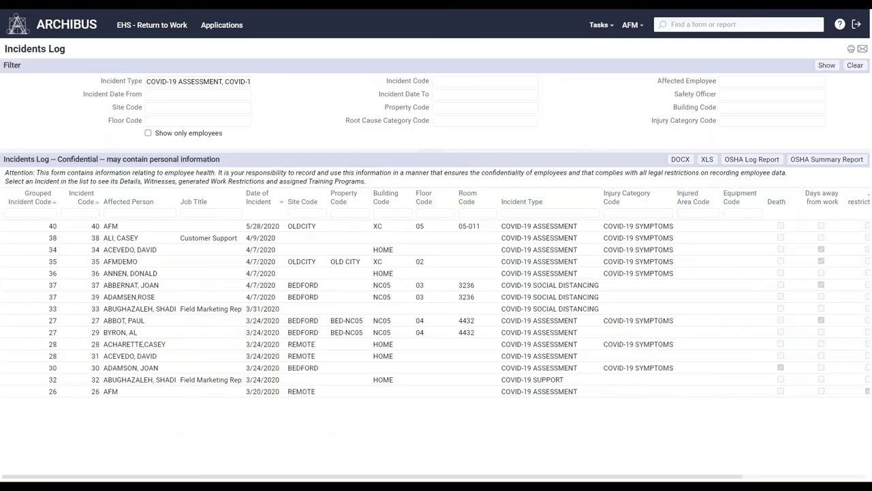
pyautogui.click(612, 29)
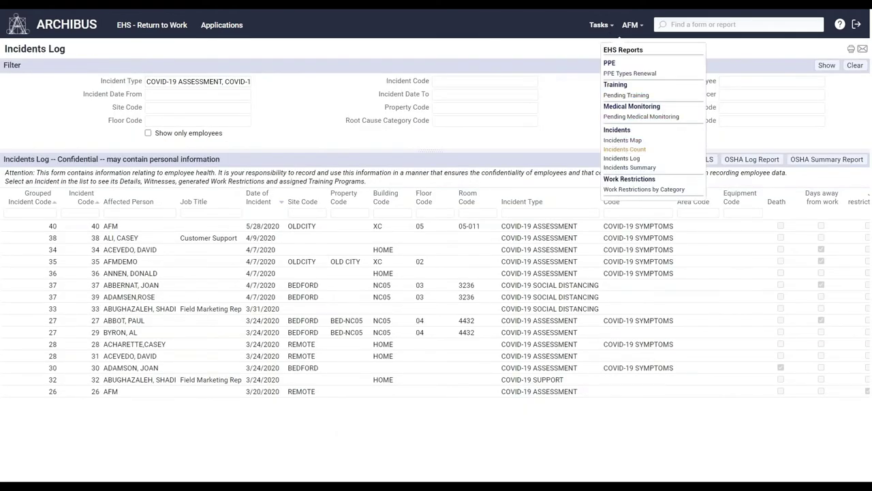
# Open the Incidents Count report to chart incidents by type, with COVID-19 Assessment highest at 9
pyautogui.click(624, 149)
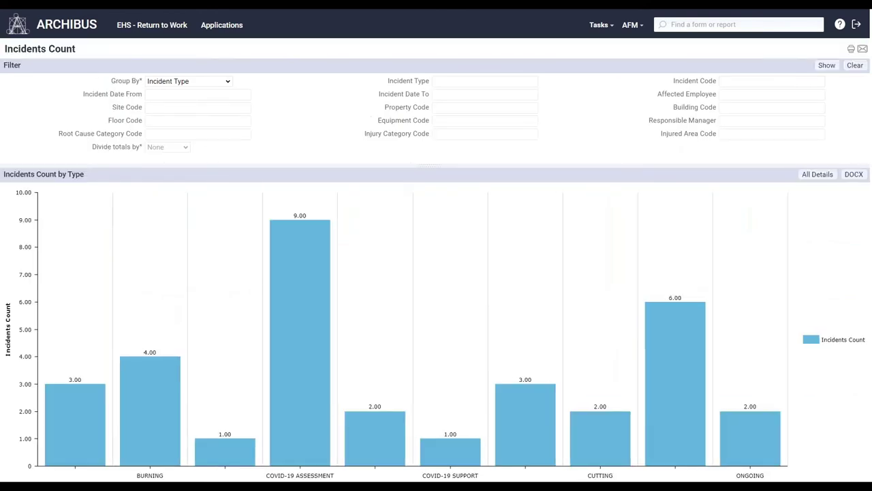
pyautogui.click(227, 82)
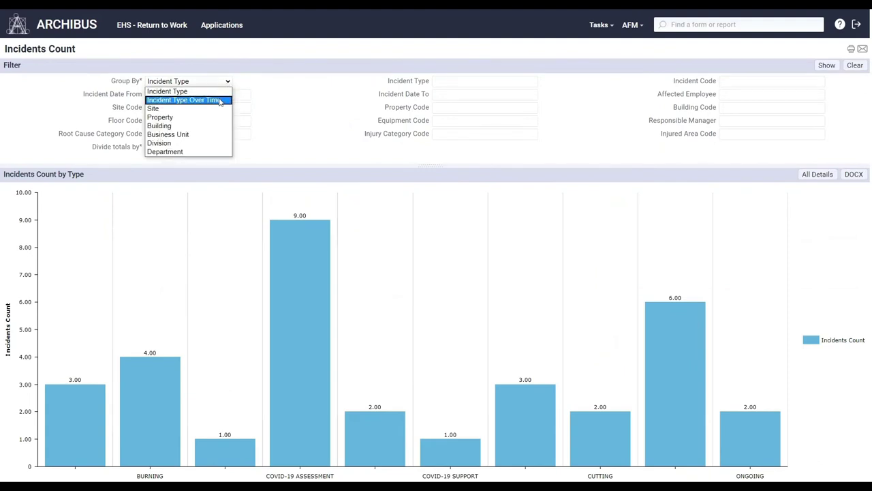
pyautogui.click(219, 101)
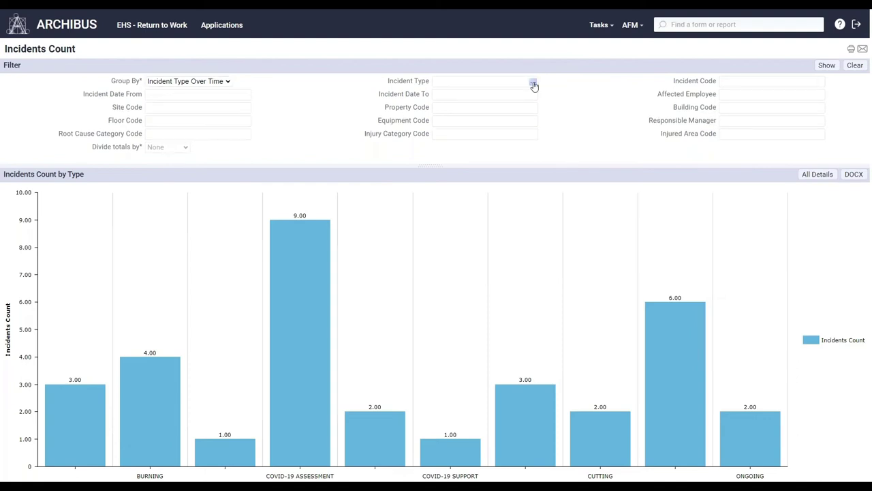
pyautogui.click(535, 86)
pyautogui.click(224, 241)
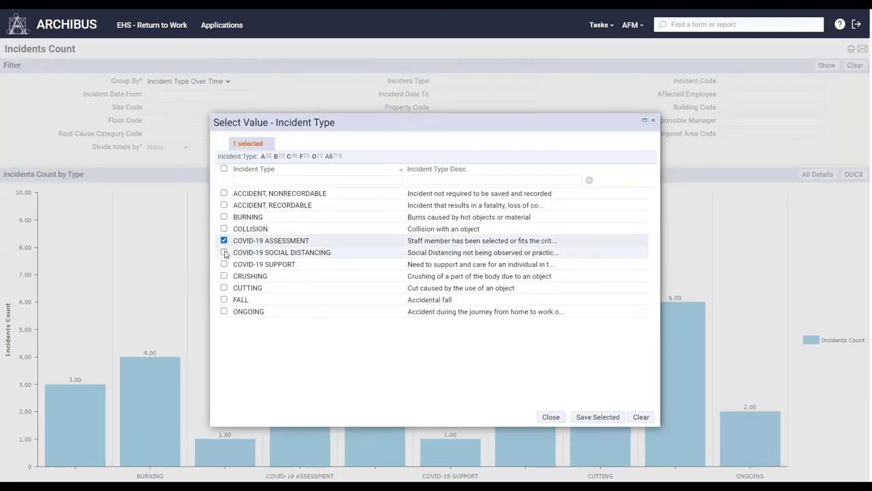
pyautogui.click(224, 252)
pyautogui.click(223, 264)
pyautogui.click(598, 416)
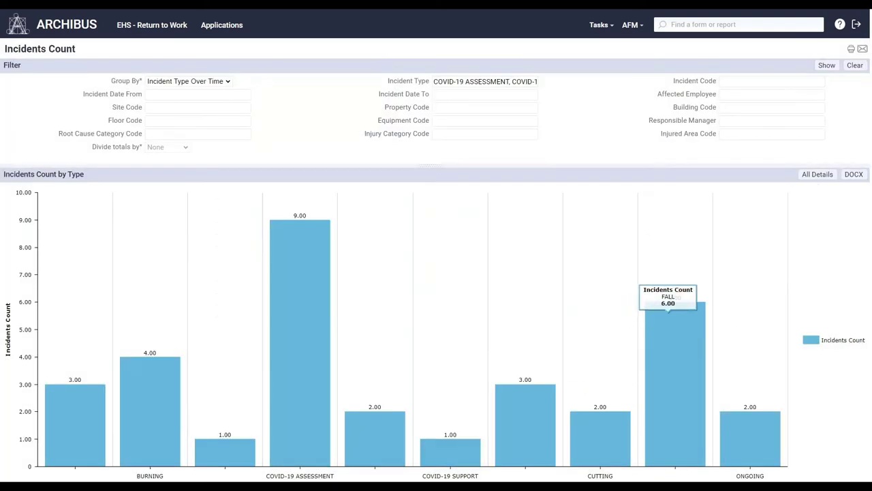
pyautogui.click(827, 65)
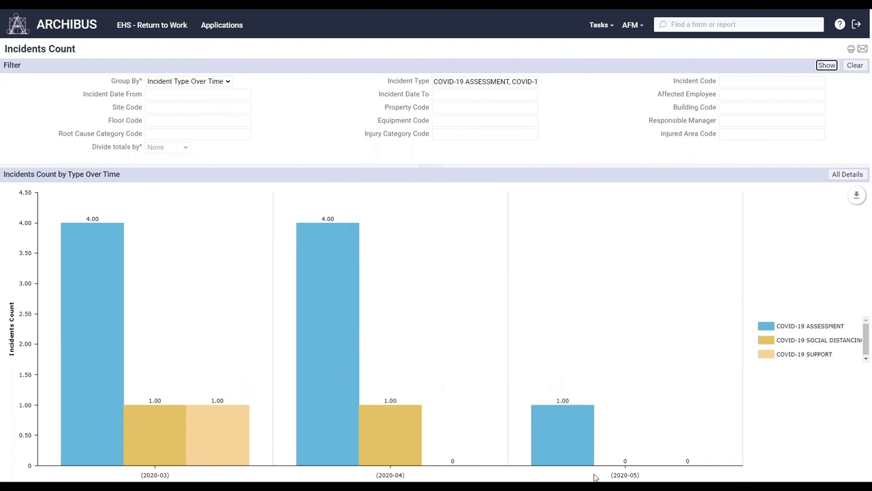
pyautogui.moveTo(591, 464)
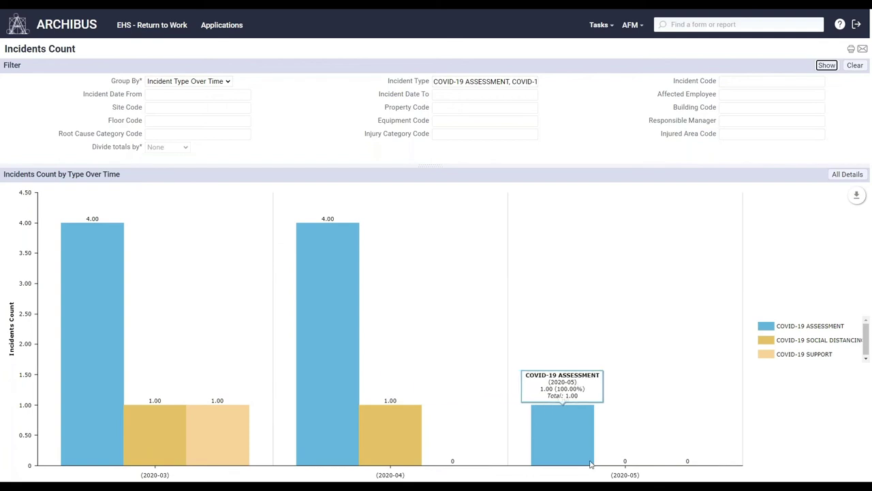
pyautogui.click(228, 83)
# Redraw the incident count chart grouped by Department, then regroup and redraw it by Building
pyautogui.click(189, 153)
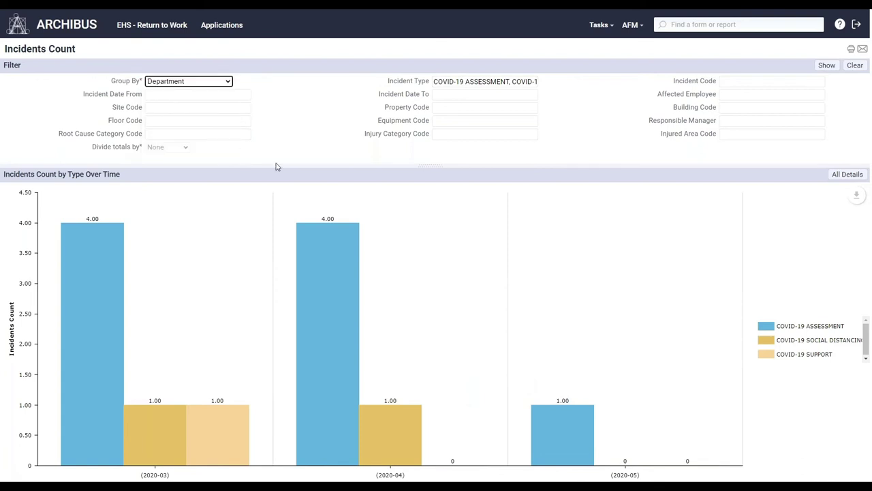
pyautogui.click(826, 65)
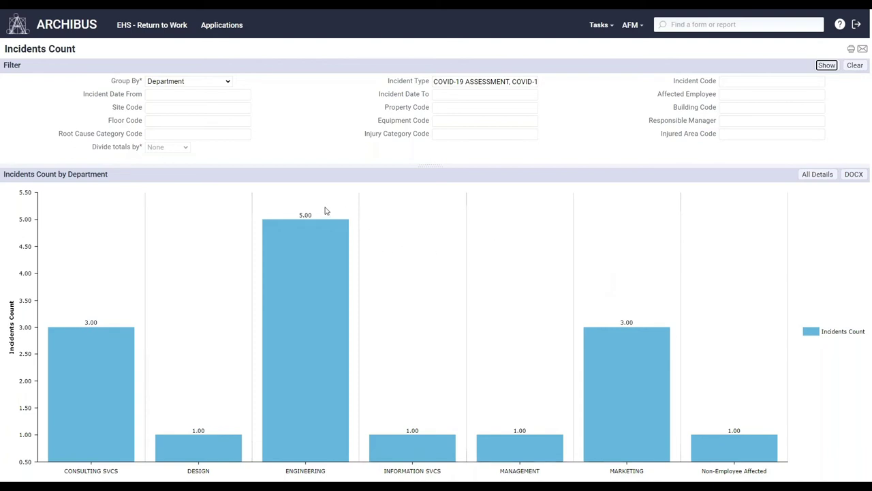
pyautogui.moveTo(285, 275)
pyautogui.click(228, 82)
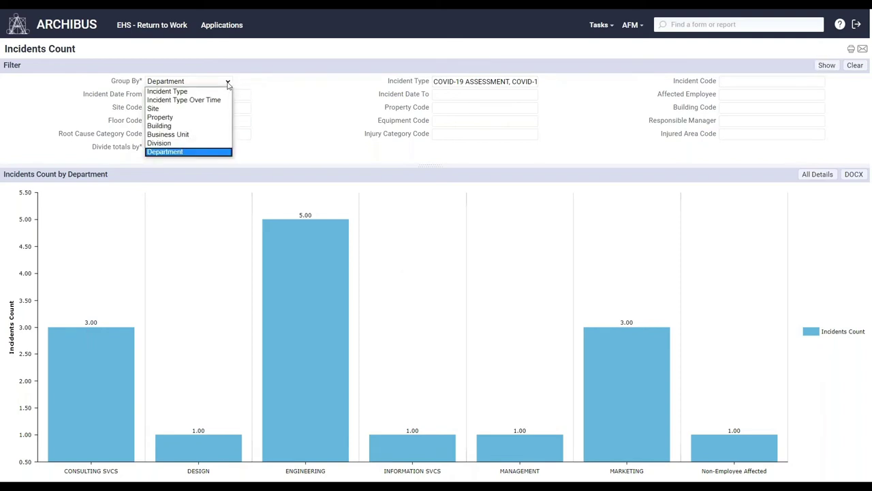
pyautogui.click(181, 128)
pyautogui.click(827, 65)
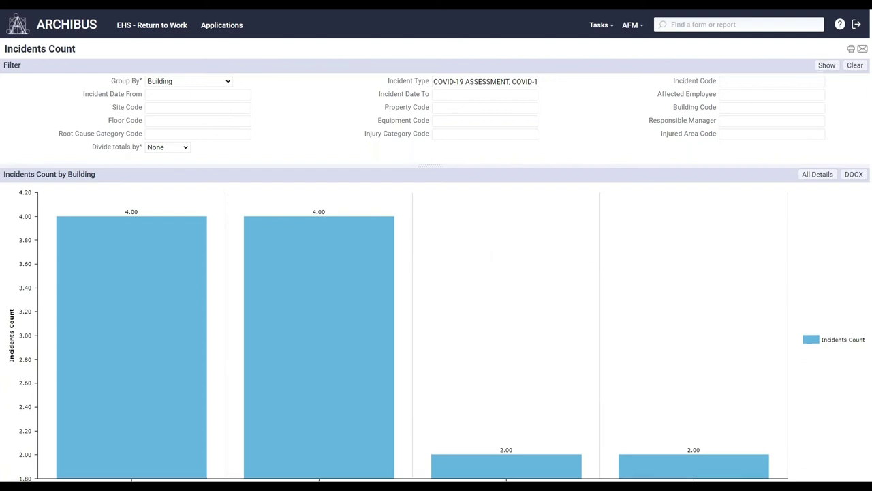
pyautogui.click(611, 30)
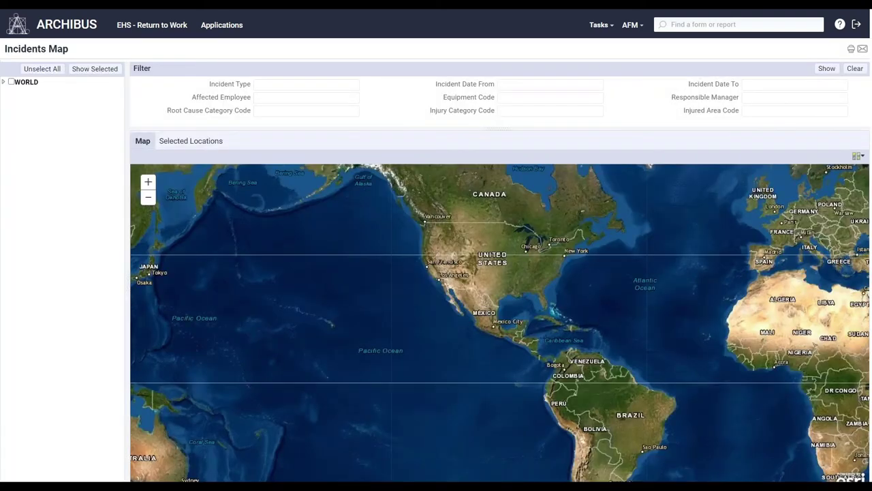
# Plot incidents for all WORLD locations on the Incidents Map and zoom into the Philadelphia markers
pyautogui.click(12, 84)
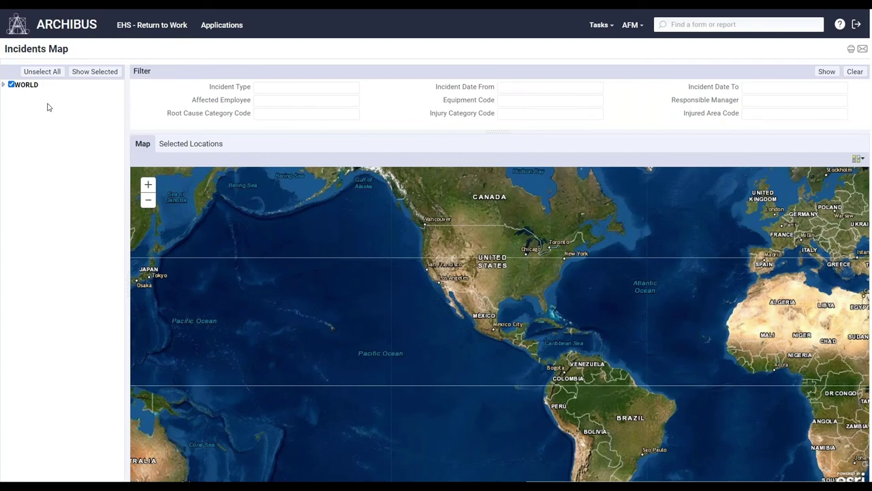
pyautogui.click(824, 74)
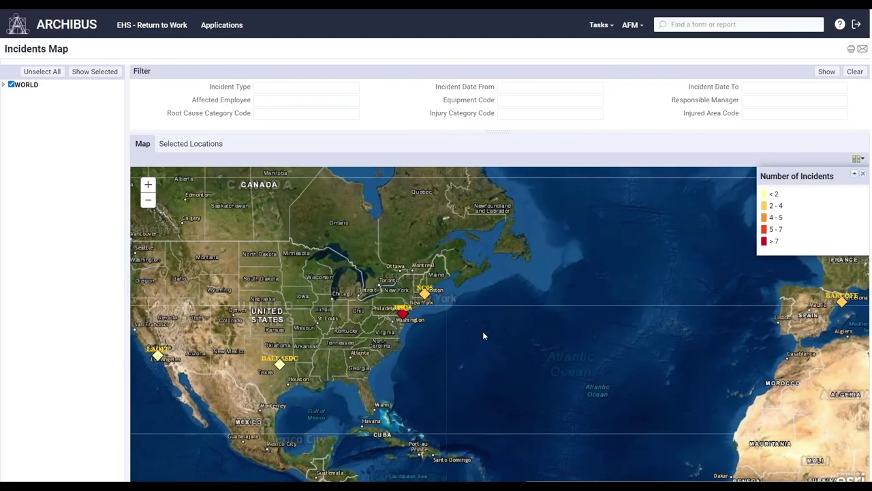
pyautogui.moveTo(483, 331); pyautogui.dragTo(605, 332)
pyautogui.scroll(1, 605, 327)
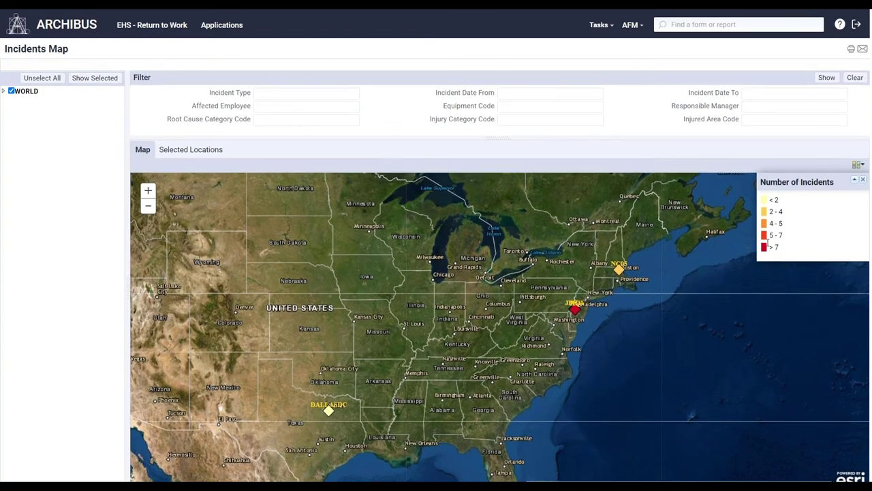
pyautogui.scroll(3, 613, 315)
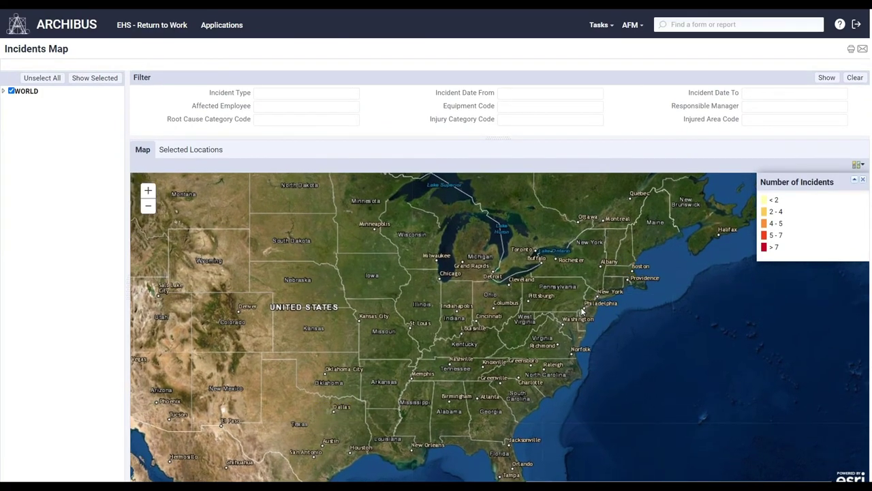
pyautogui.scroll(2, 600, 319)
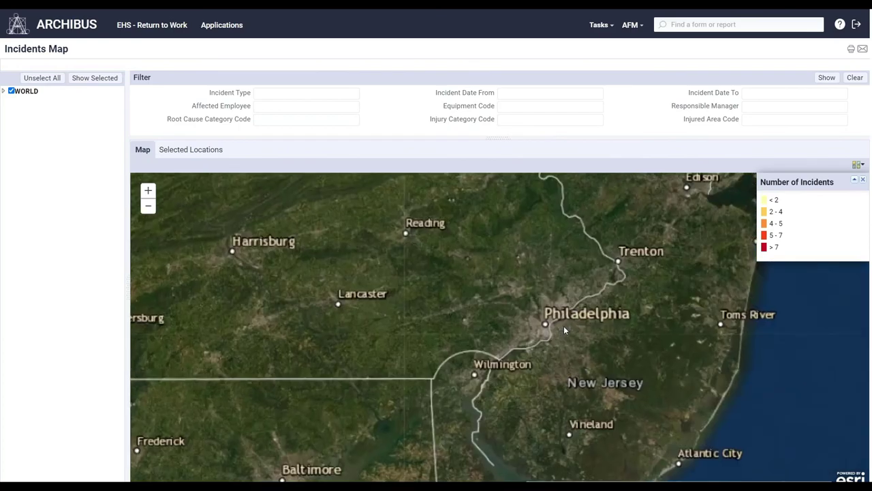
pyautogui.scroll(2, 520, 330)
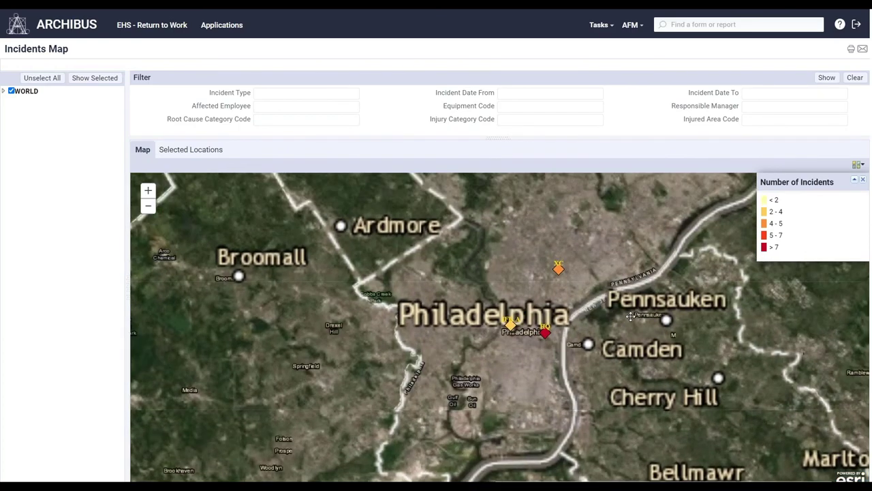
pyautogui.scroll(3, 605, 315)
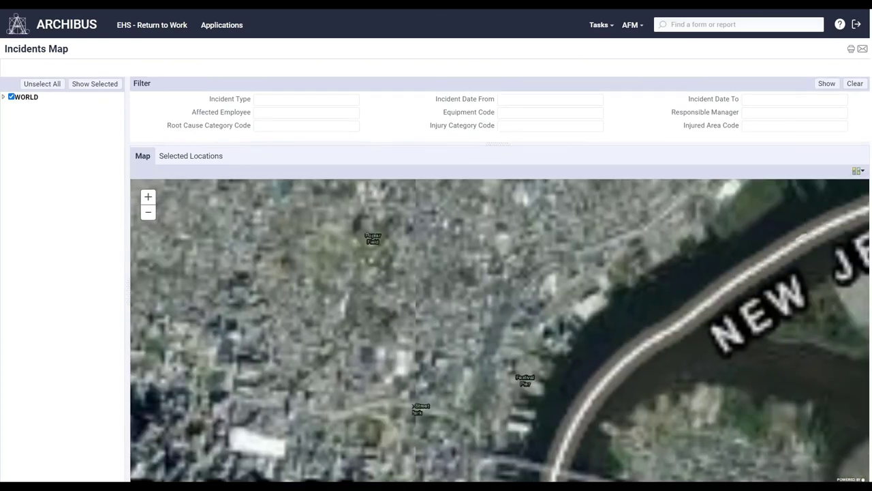
pyautogui.scroll(-2, 705, 341)
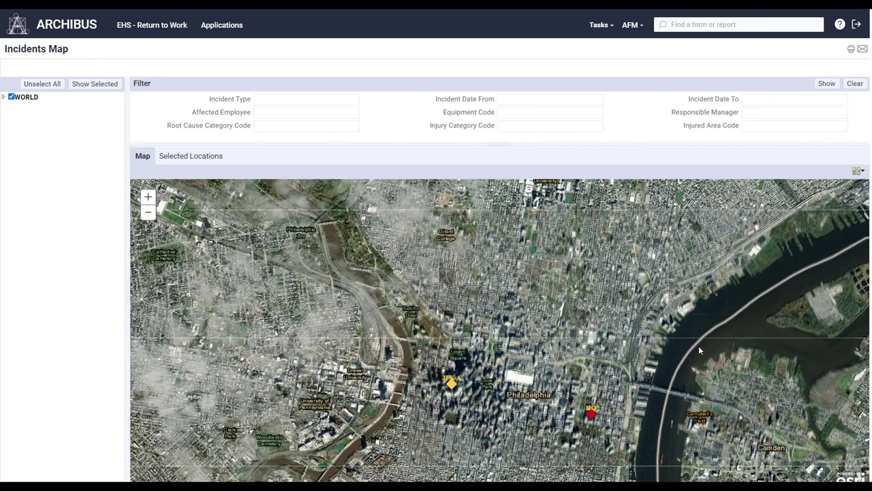
pyautogui.moveTo(700, 350); pyautogui.dragTo(720, 289)
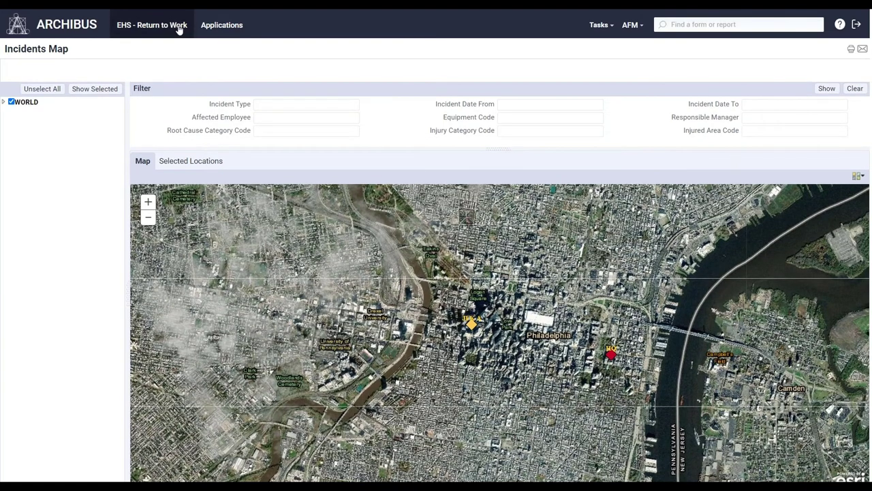
pyautogui.click(179, 29)
# Scroll to the top of the dashboard to show the 29% occupancy target and 13 Covid-19 cases
pyautogui.scroll(5, 857, 185)
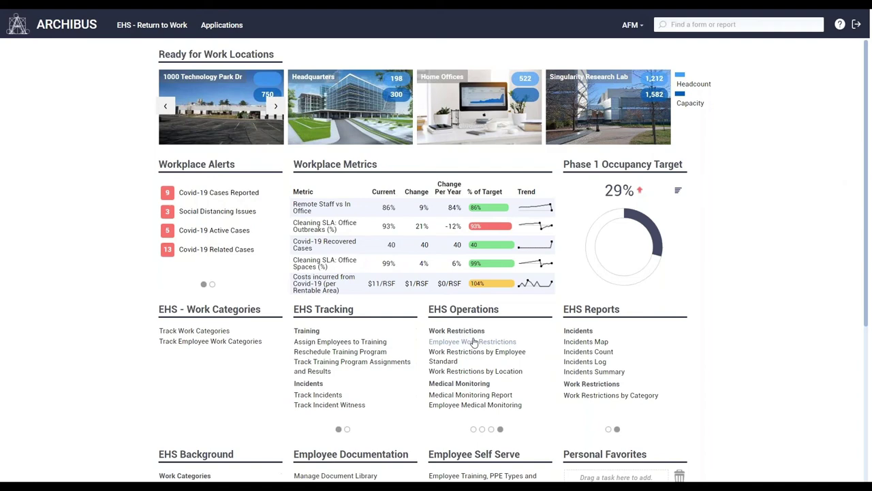
# Bring up the Windows Start menu on top of the EHS - Return to Work dashboard
pyautogui.press('super')
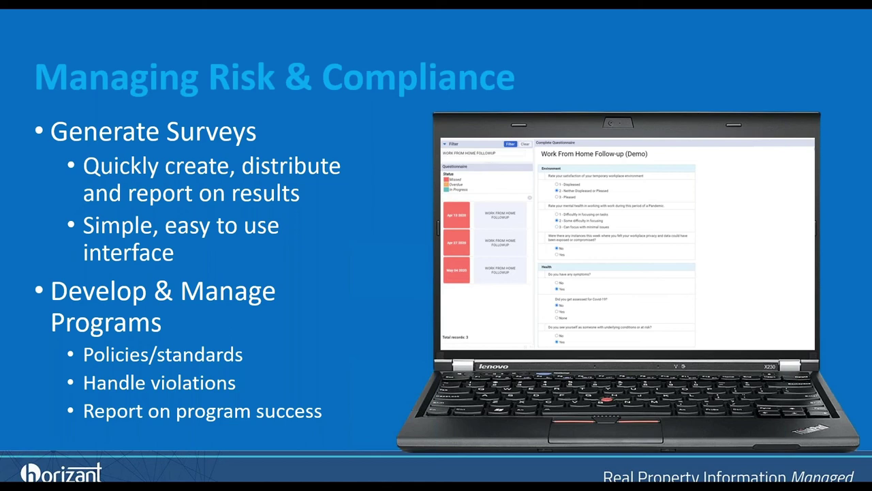
pyautogui.press('Right')
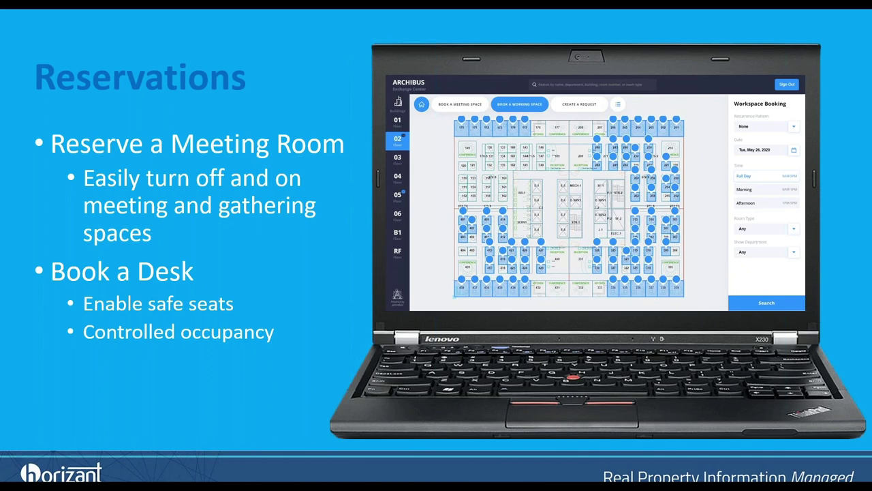
# Advance to the Utilization and Wellness slide listing the Integrate IoT benefits
pyautogui.press('Right')
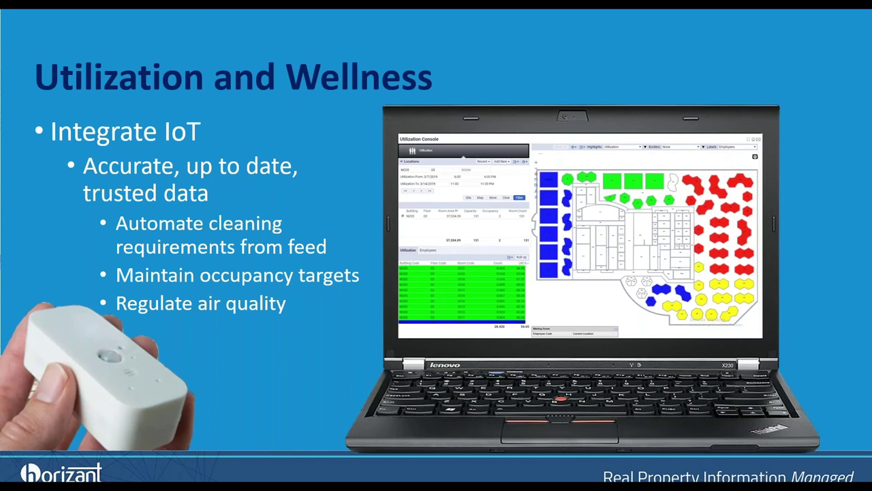